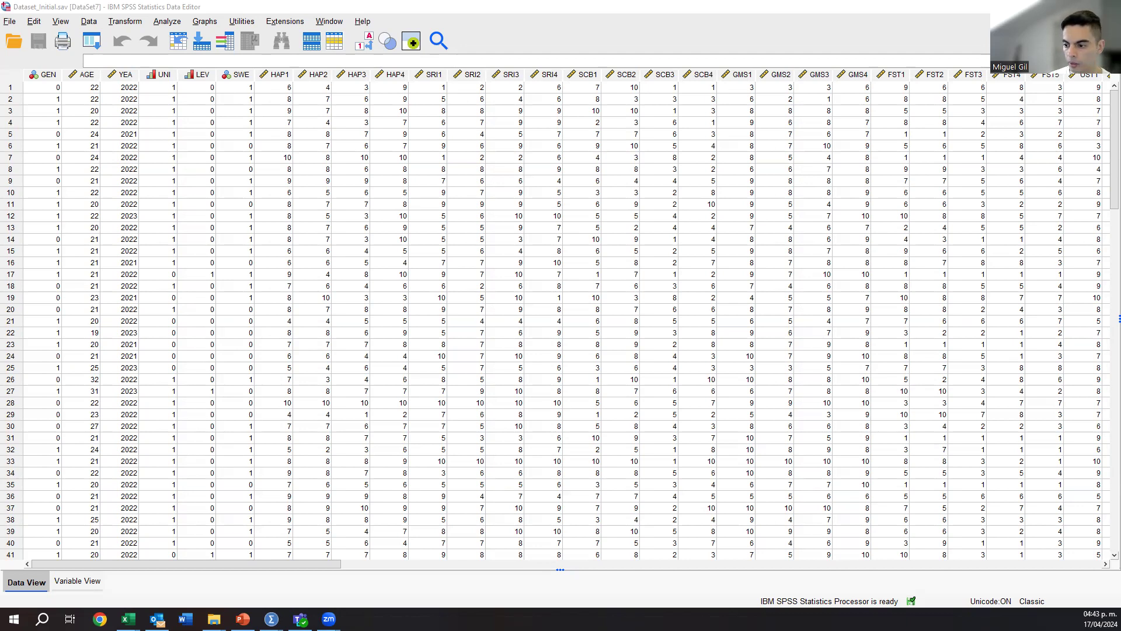
Review the Student happiness model slide in the research models presentation, then close it.
left_click(243, 619)
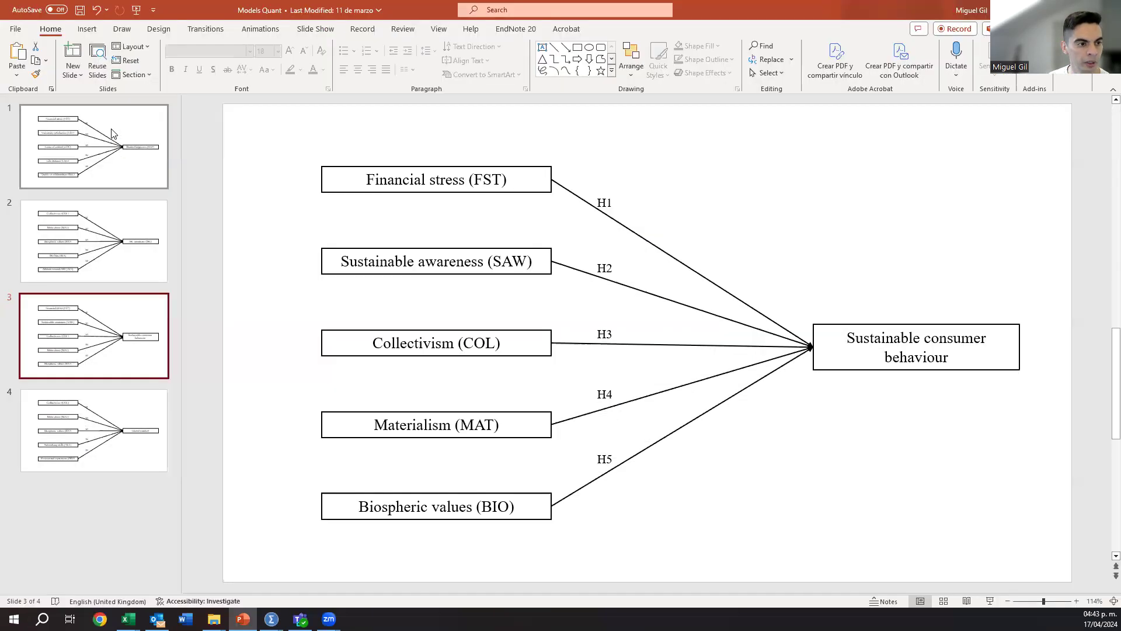
left_click(113, 133)
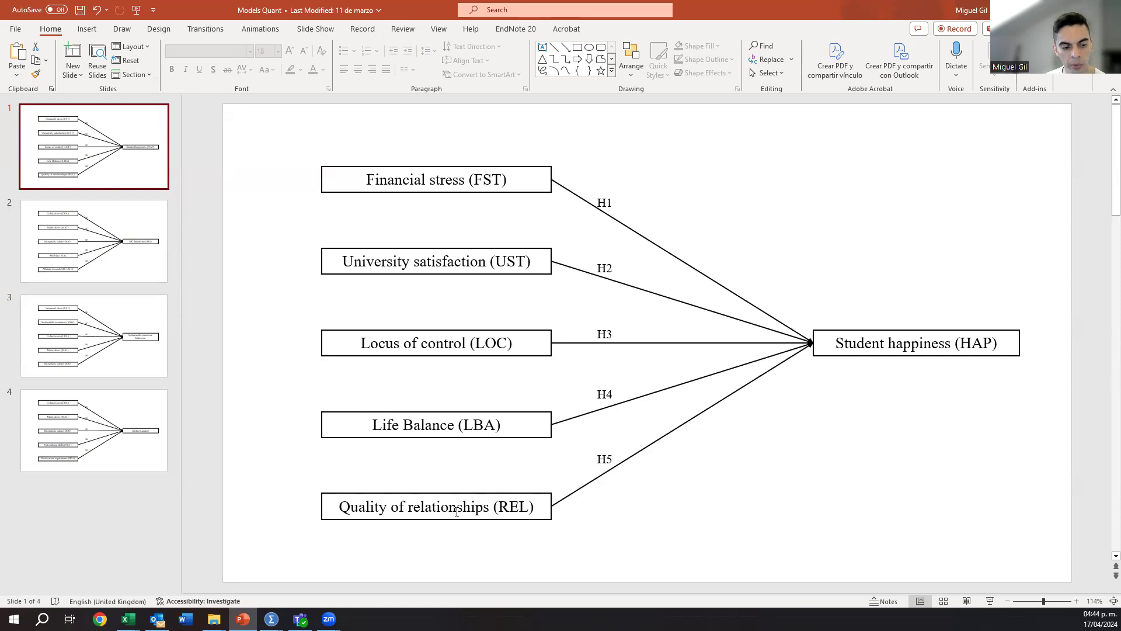
left_click(1041, 8)
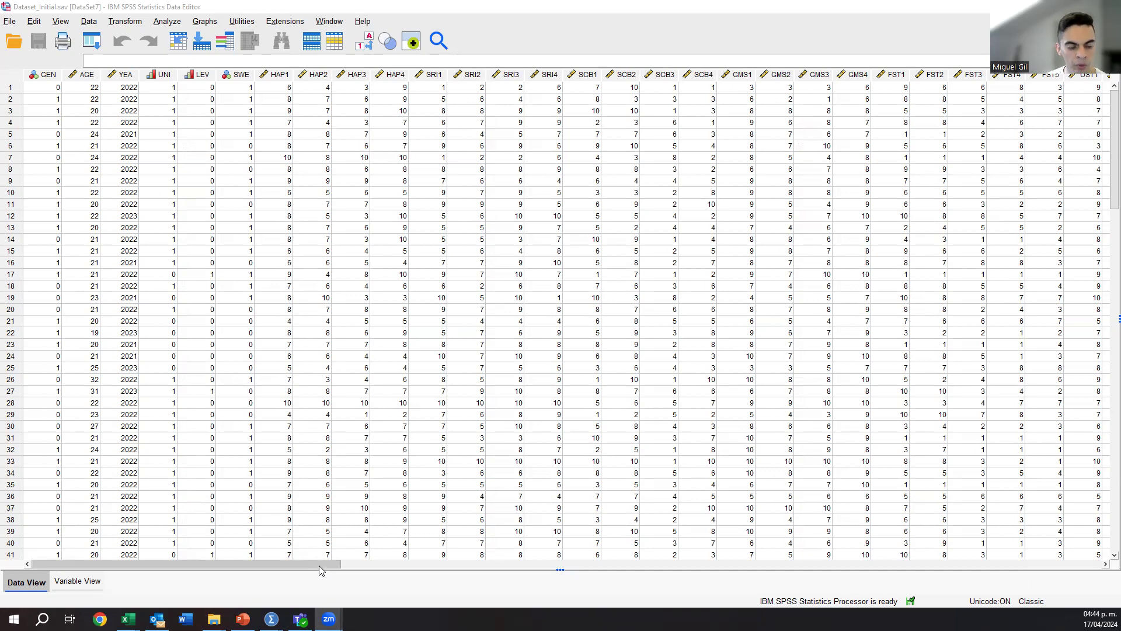
Select the HAP1–HAP4 scores in row 1, then those of respondent 28.
left_click_drag(320, 569, 501, 566)
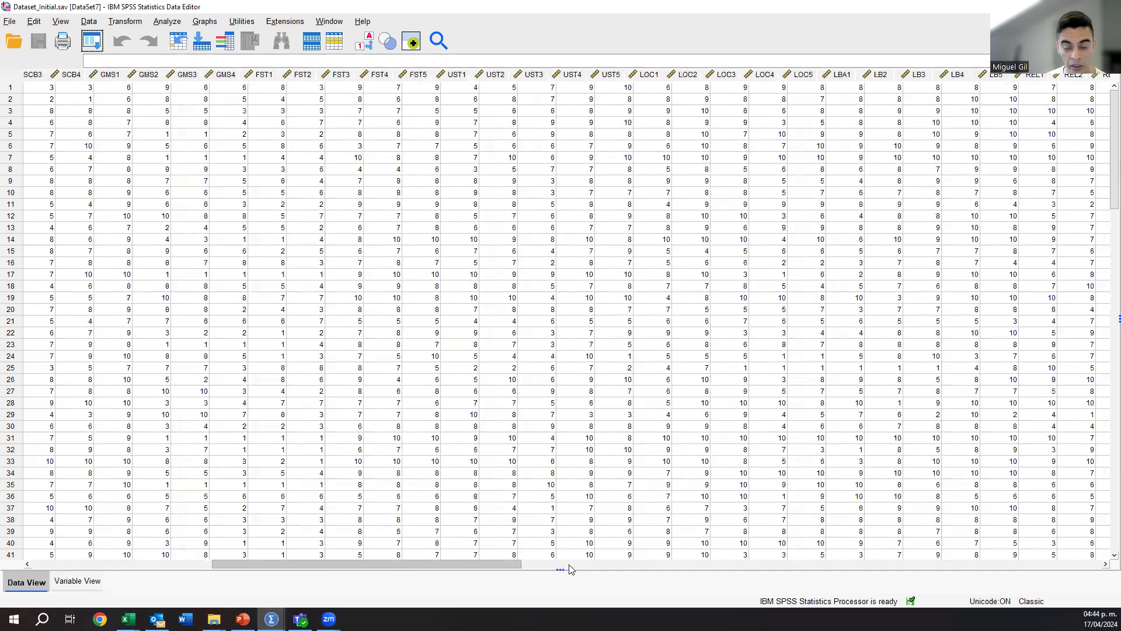
scroll(796, 594, "right", 5)
scroll(1010, 545, "right", 5)
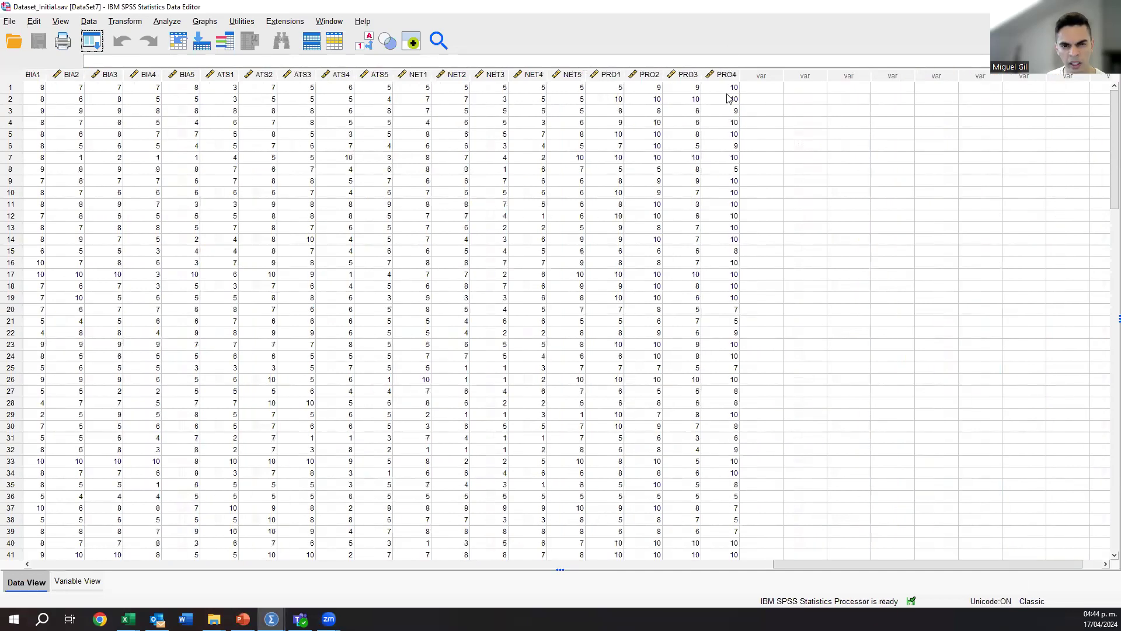
left_click_drag(886, 568, 82, 508)
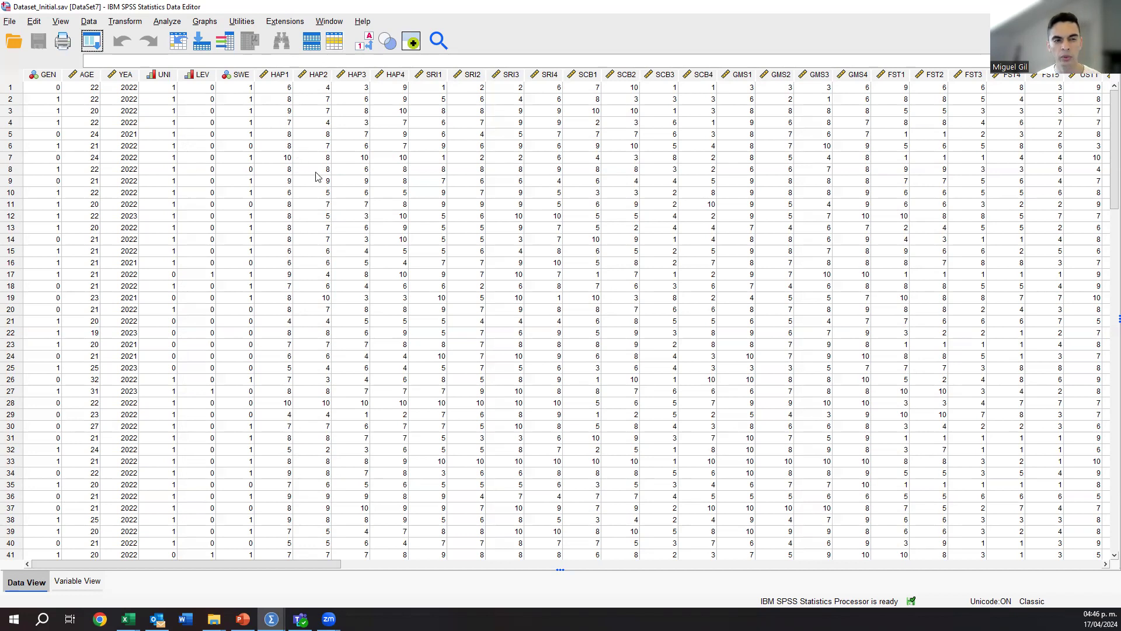
left_click_drag(282, 91, 389, 89)
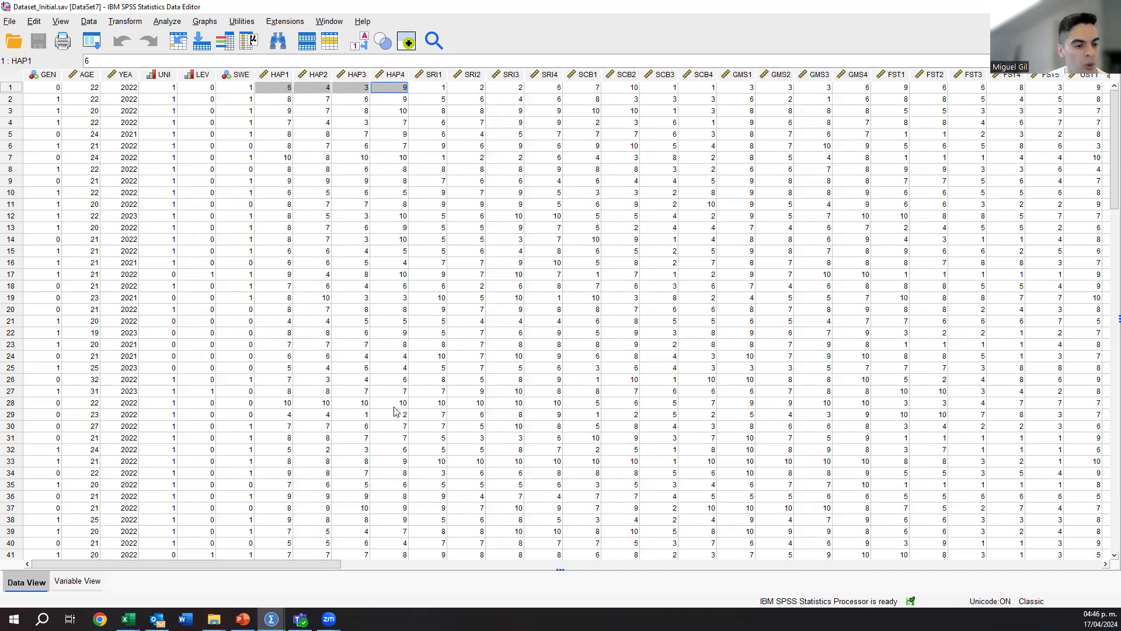
left_click_drag(275, 403, 390, 405)
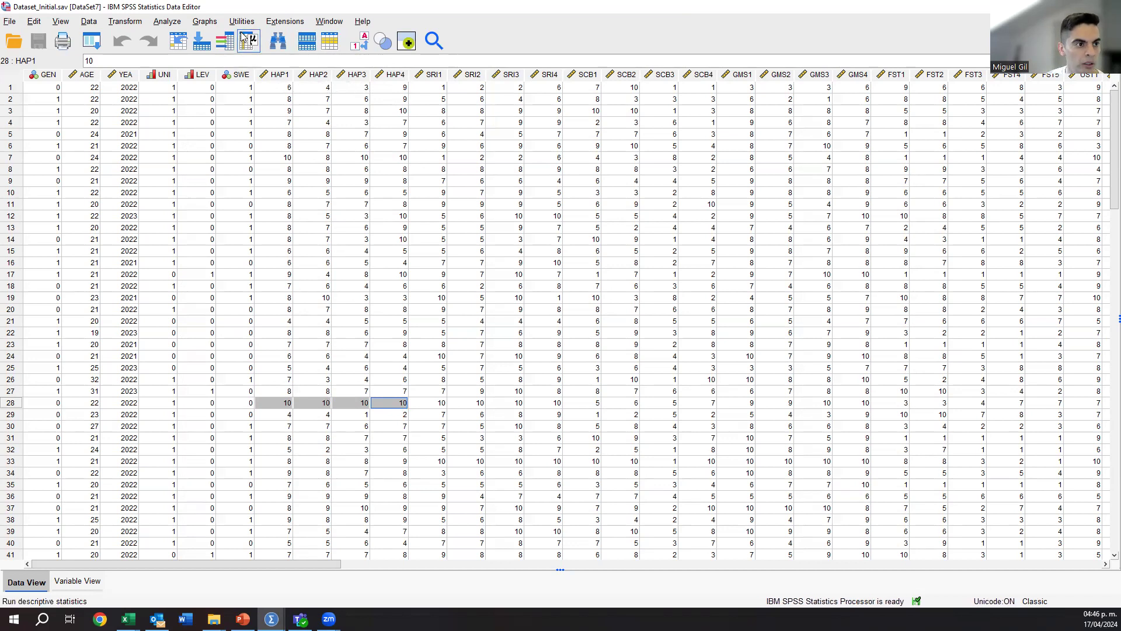
Open Analyze > Scale > Reliability Analysis.
left_click(174, 22)
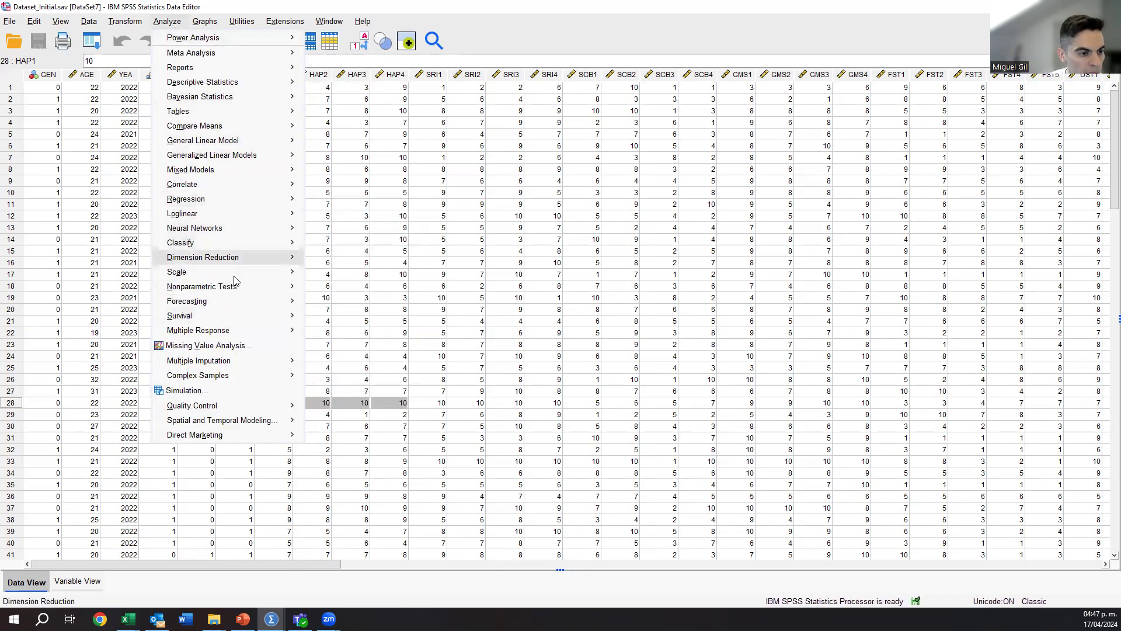
mouse_move(236, 292)
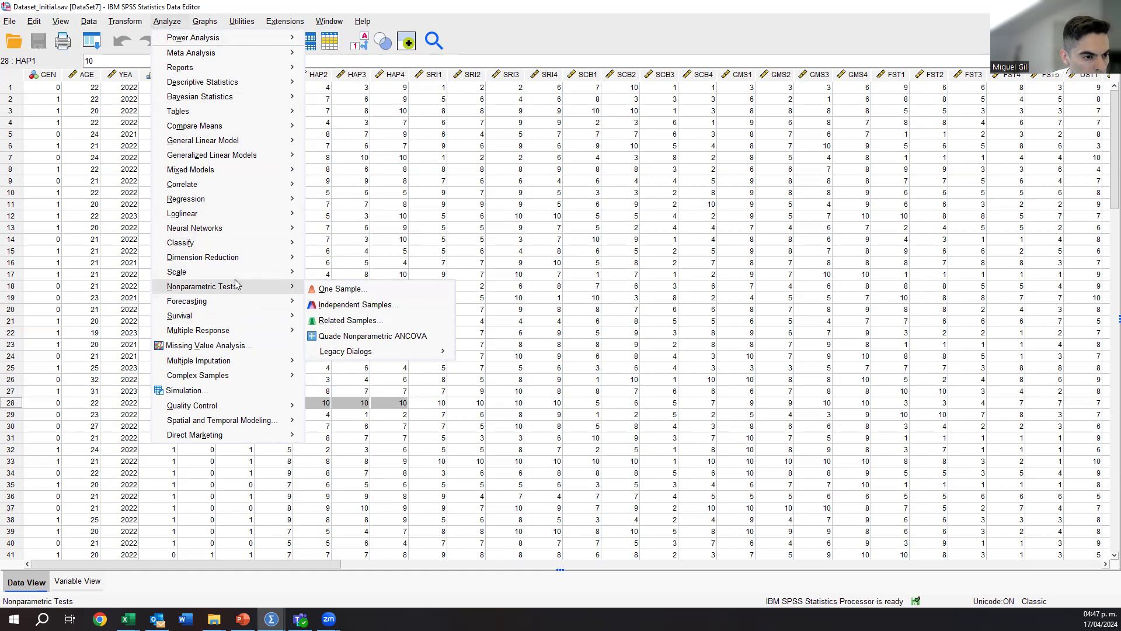
mouse_move(246, 273)
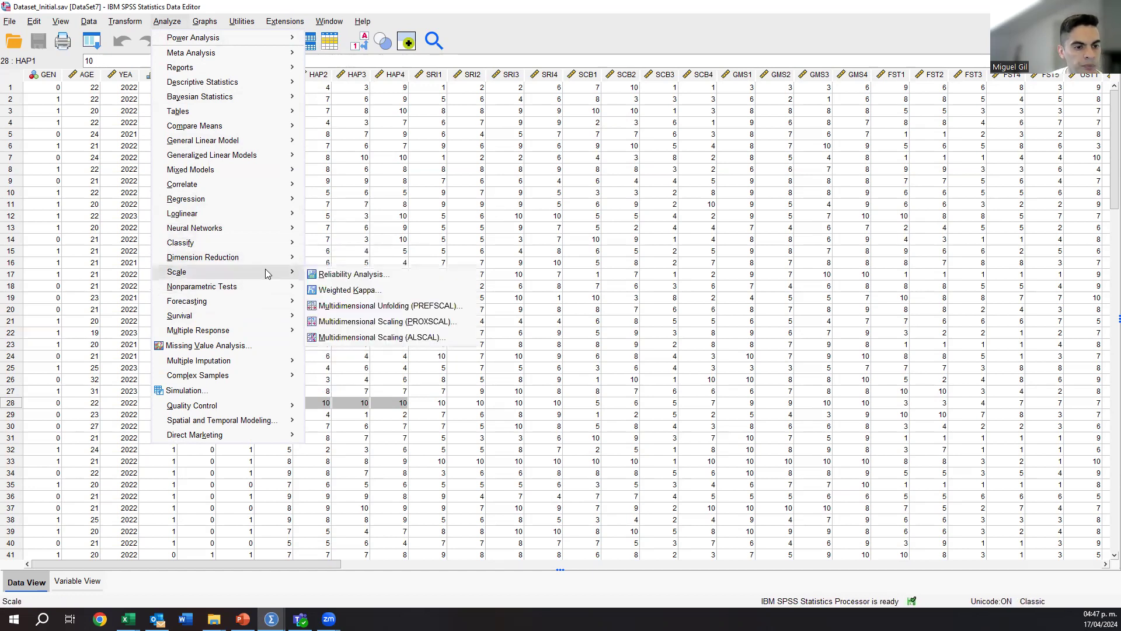
left_click(332, 274)
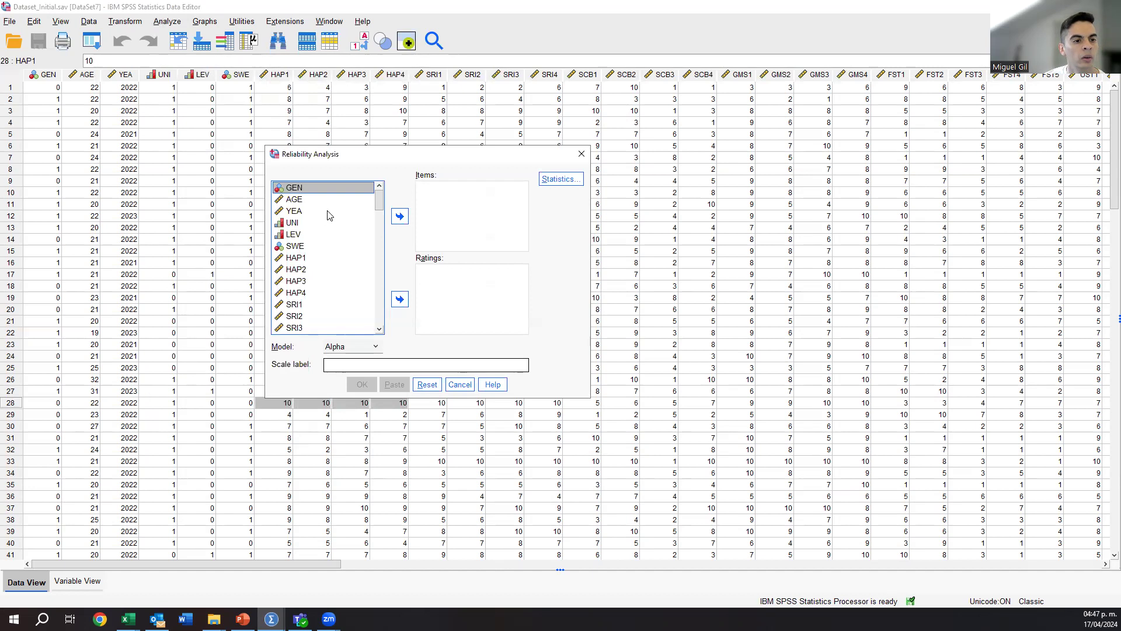
Browse the variable list, selecting the HAP, SRI and SCB item groups in turn.
left_click(321, 260)
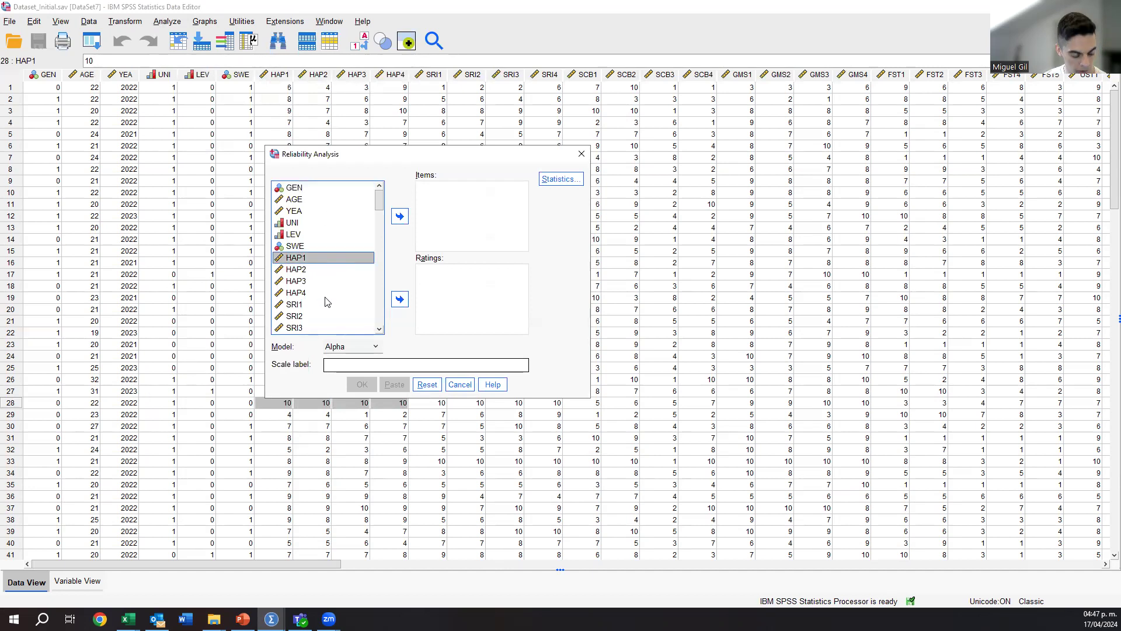
left_click(320, 296, "shift")
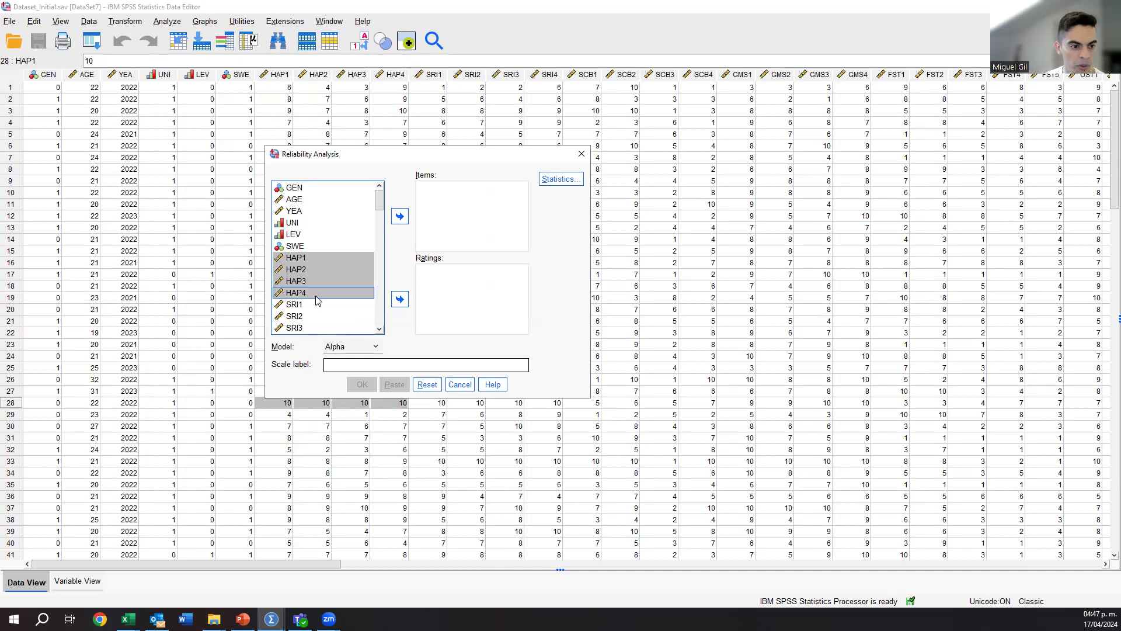
scroll(318, 299, "down", 1)
left_click(301, 270)
left_click(300, 309, "shift")
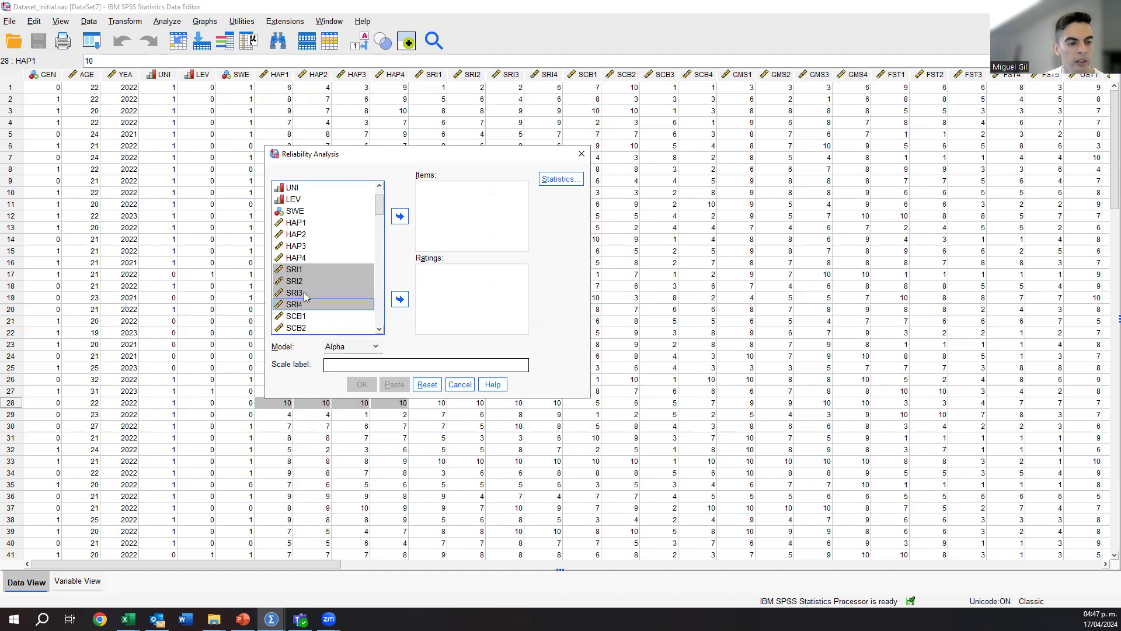
scroll(304, 295, "down", 1)
left_click(304, 282)
scroll(303, 287, "down", 1)
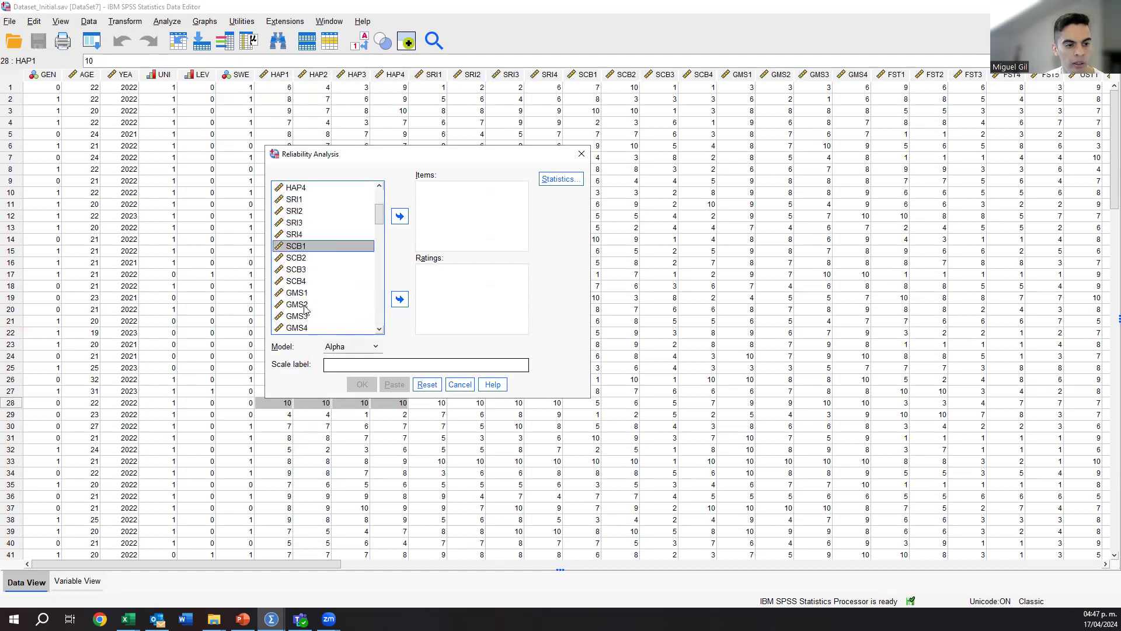
scroll(304, 301, "down", 1)
scroll(314, 282, "up", 3)
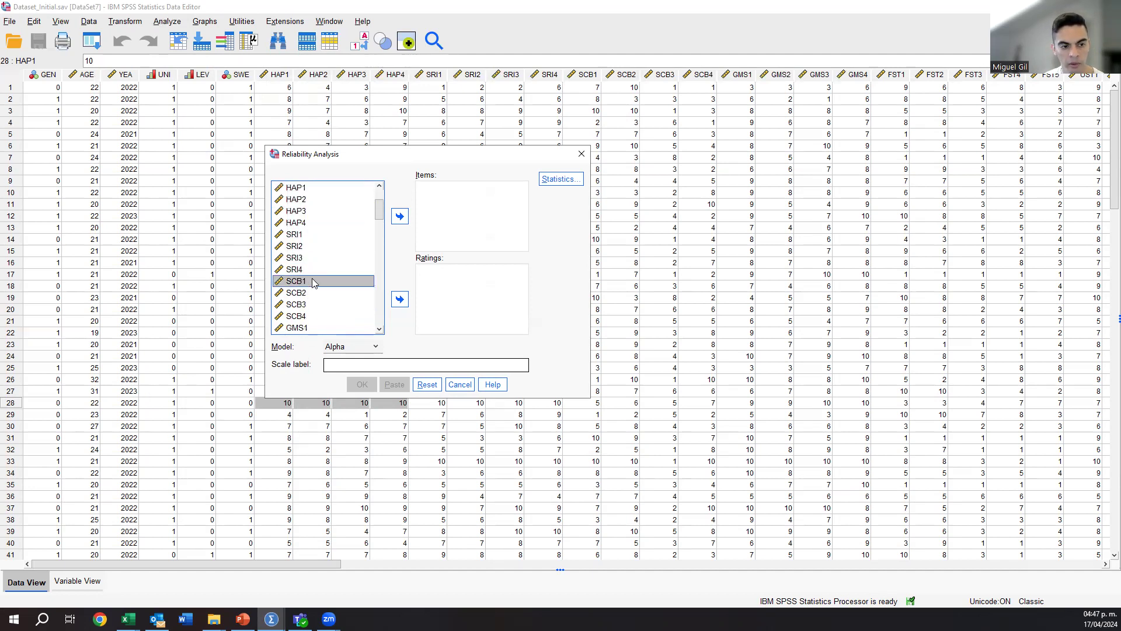
Add HAP1–HAP4 as the scale items and run the reliability analysis.
left_click(309, 223)
left_click(310, 258, "shift")
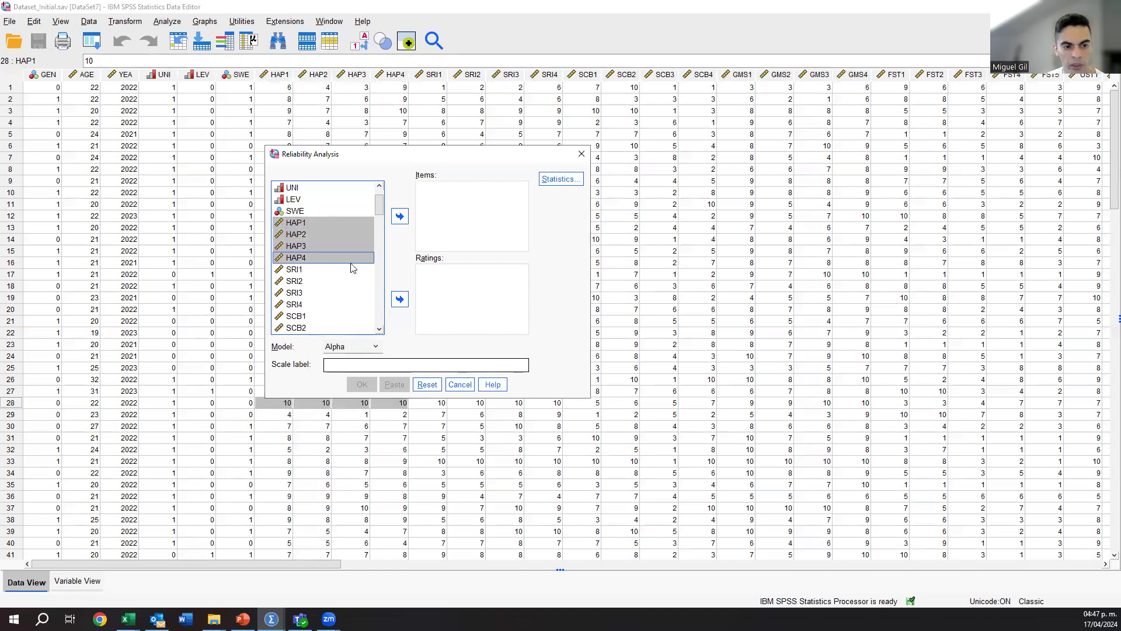
left_click(399, 216)
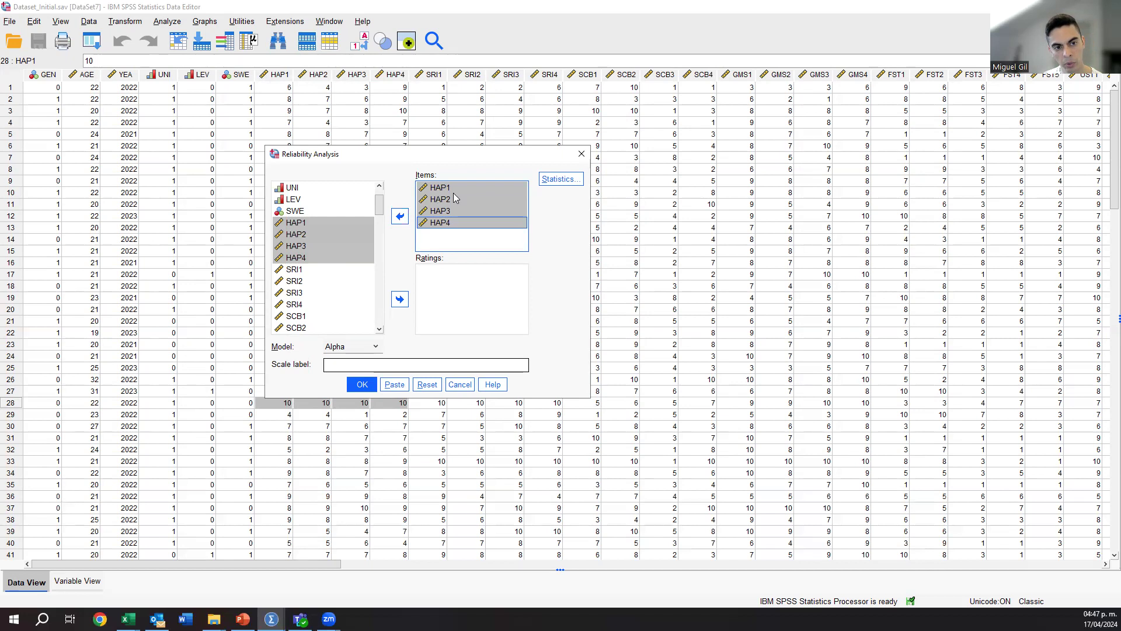
left_click(366, 386)
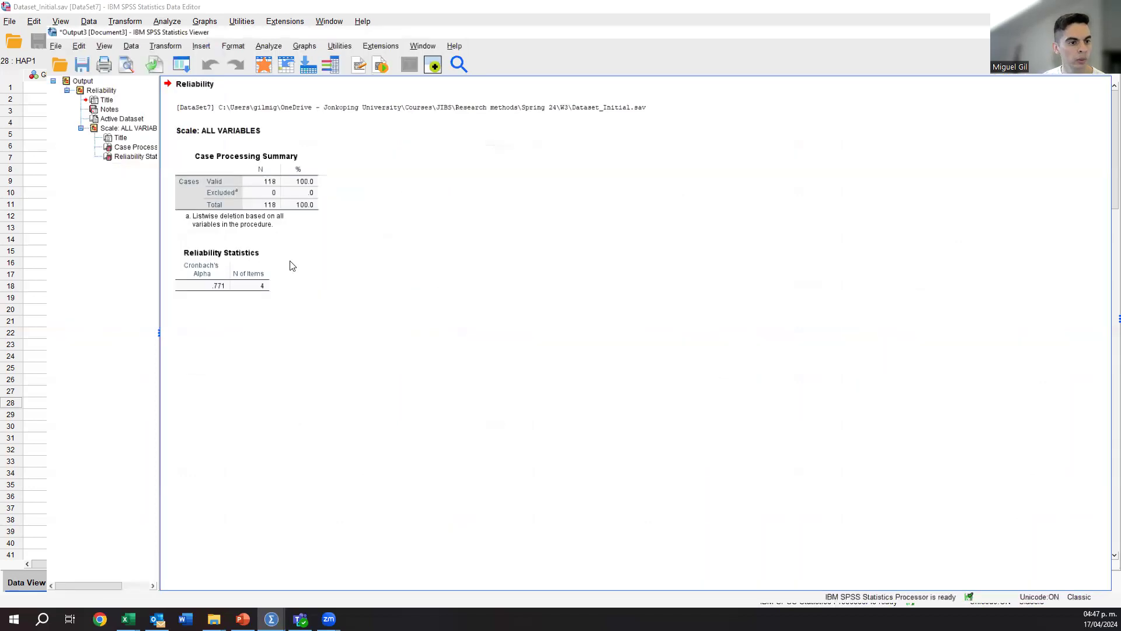
Inspect the Reliability Statistics table showing alpha .771, then go back to the Data Editor.
left_click(178, 279)
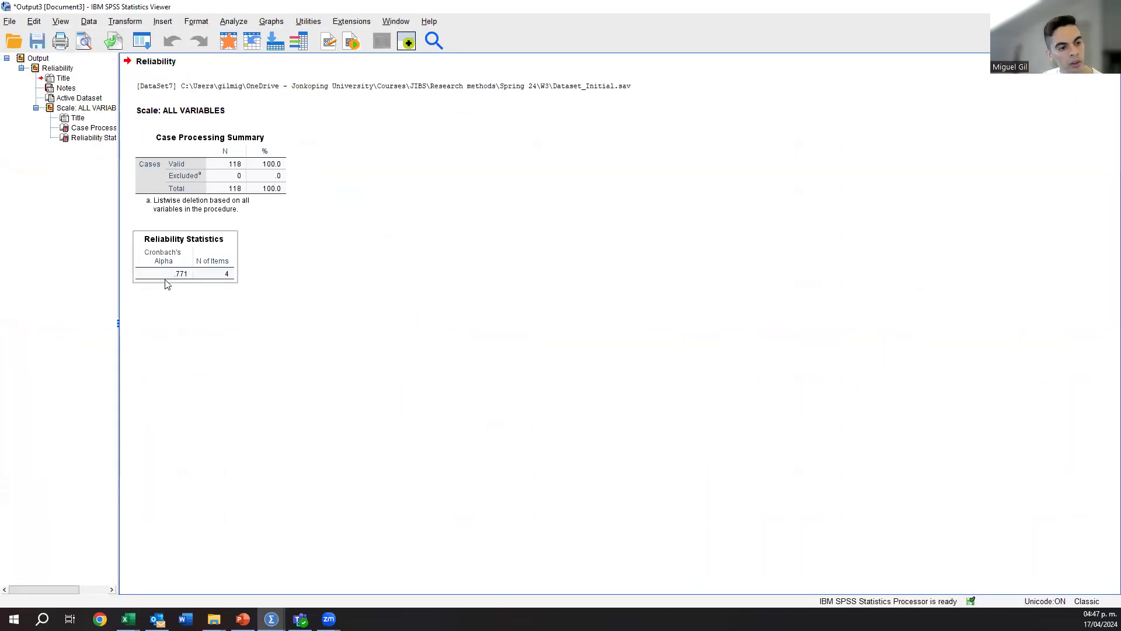
left_click(198, 307)
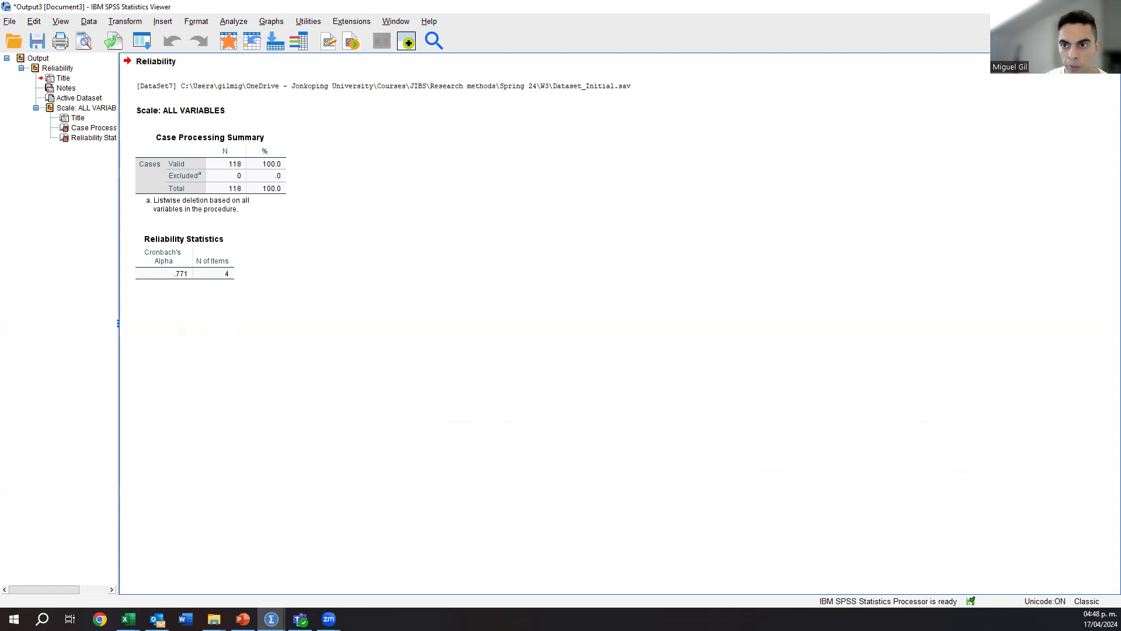
key("alt+Tab")
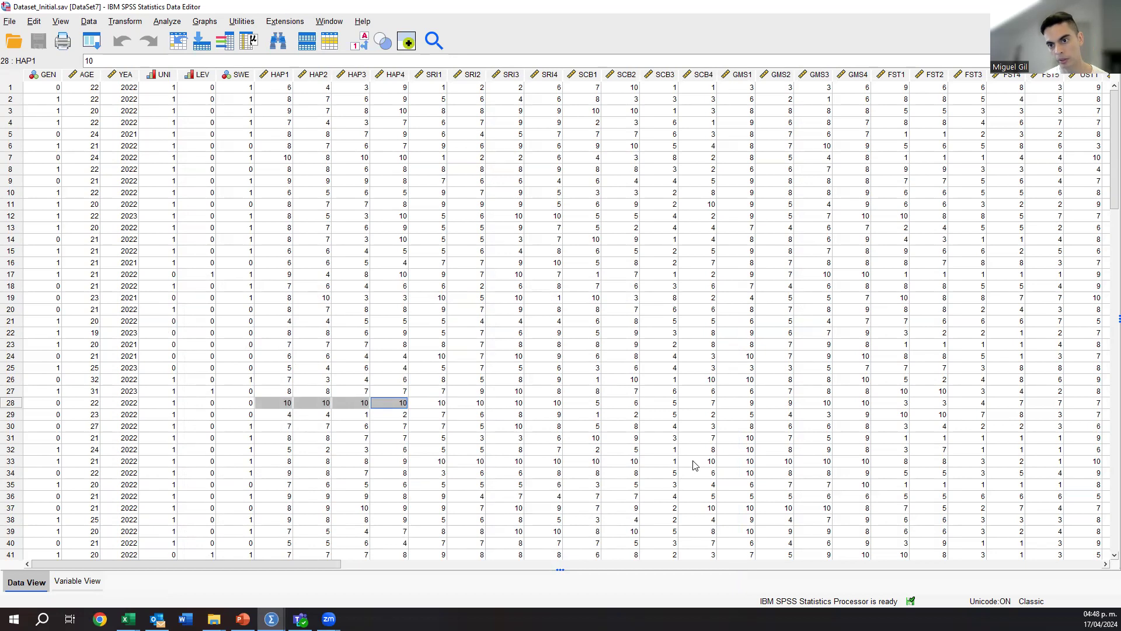
Recall the Reliability Analysis dialog and remove HAP1–HAP4 from Items.
left_click(94, 40)
left_click(108, 35)
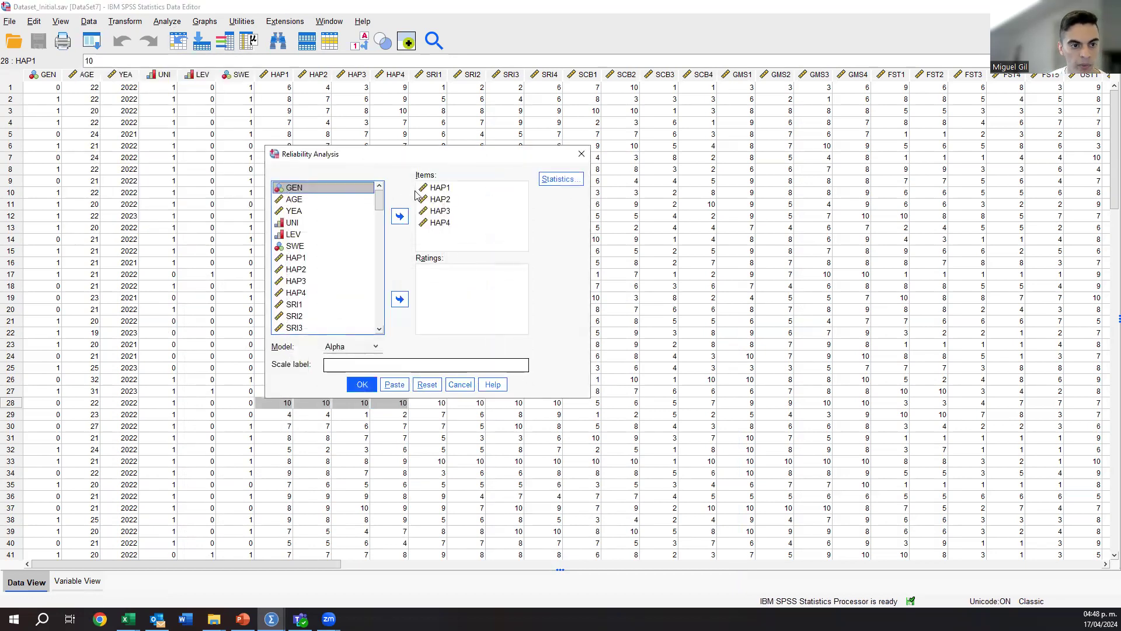
left_click(432, 188)
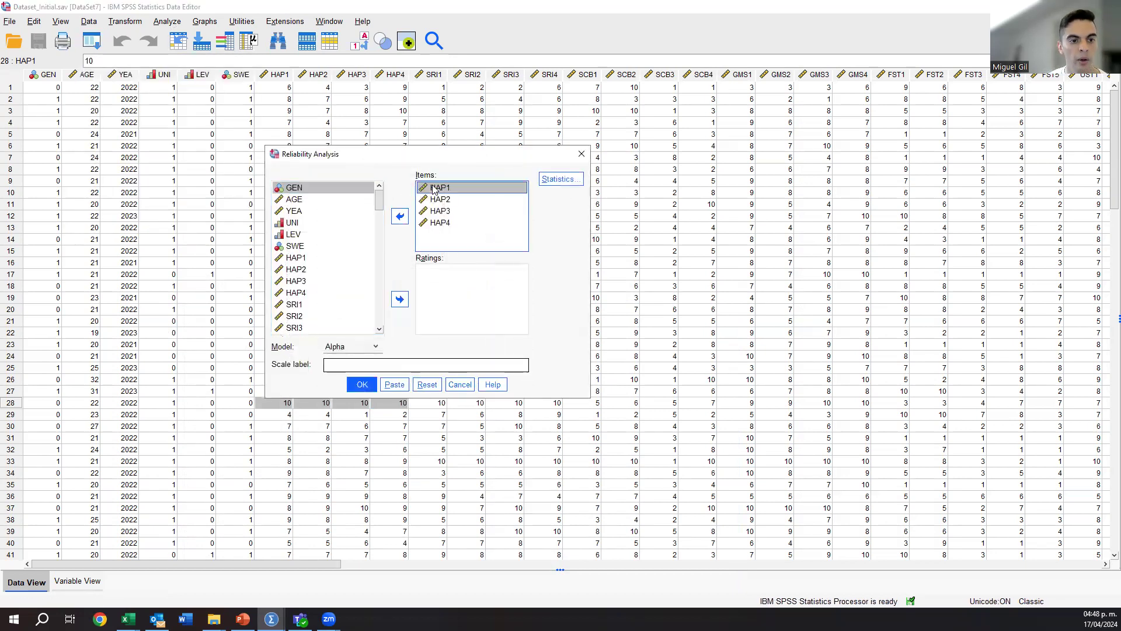
left_click(456, 224, "shift")
left_click(400, 216)
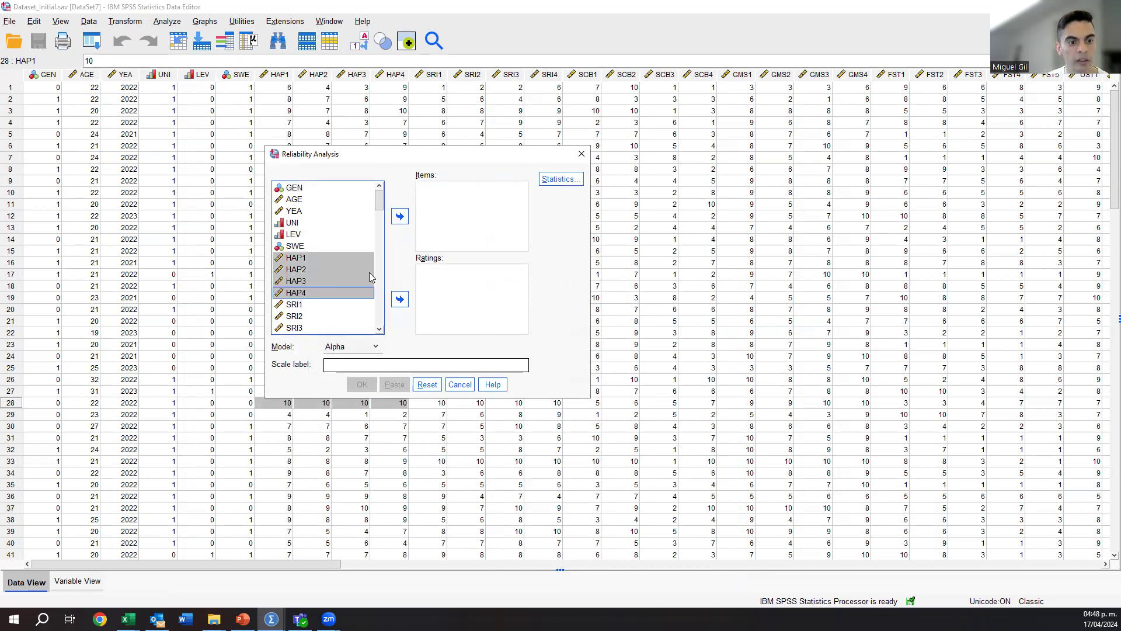
Add SCB1–SCB4 as the scale items and run the analysis.
scroll(349, 321, "down", 2)
left_click(342, 283)
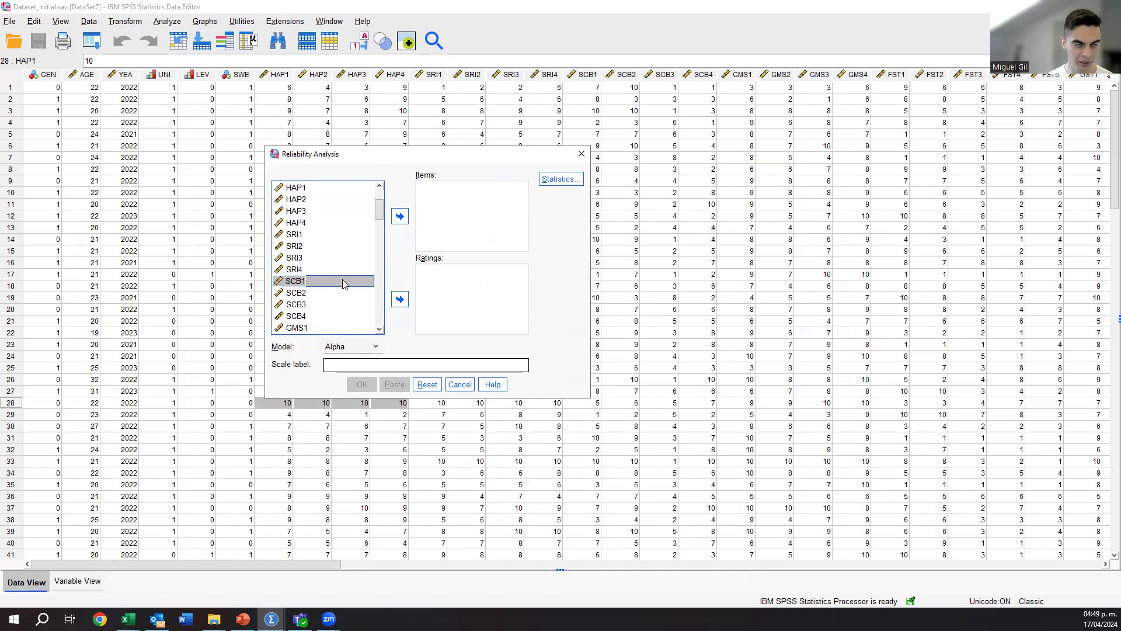
left_click(340, 317, "shift")
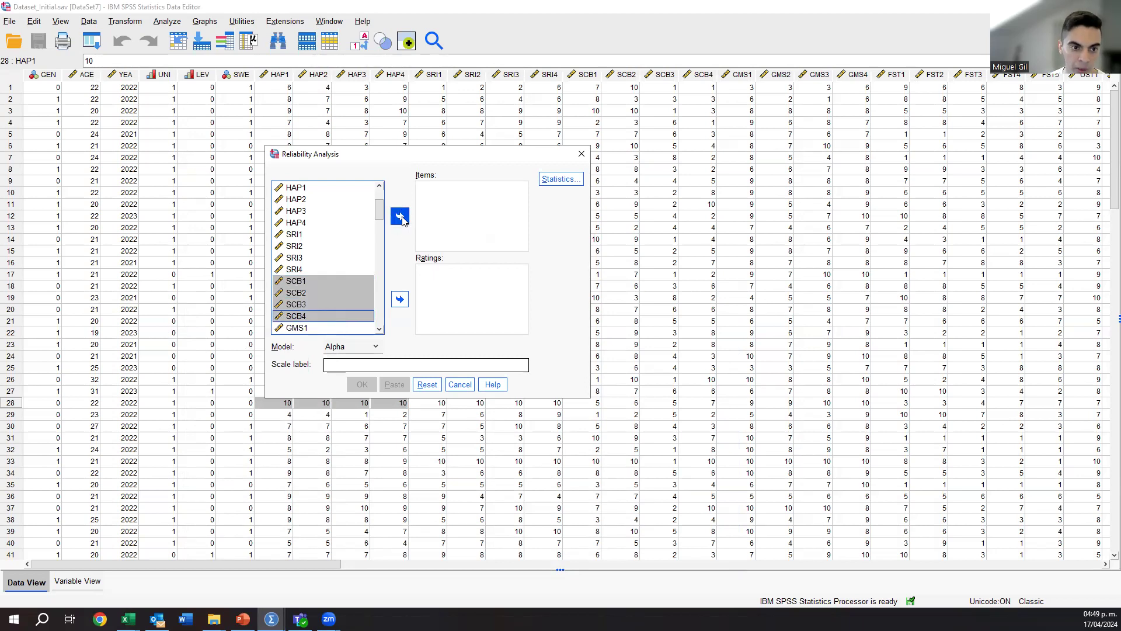
left_click(400, 218)
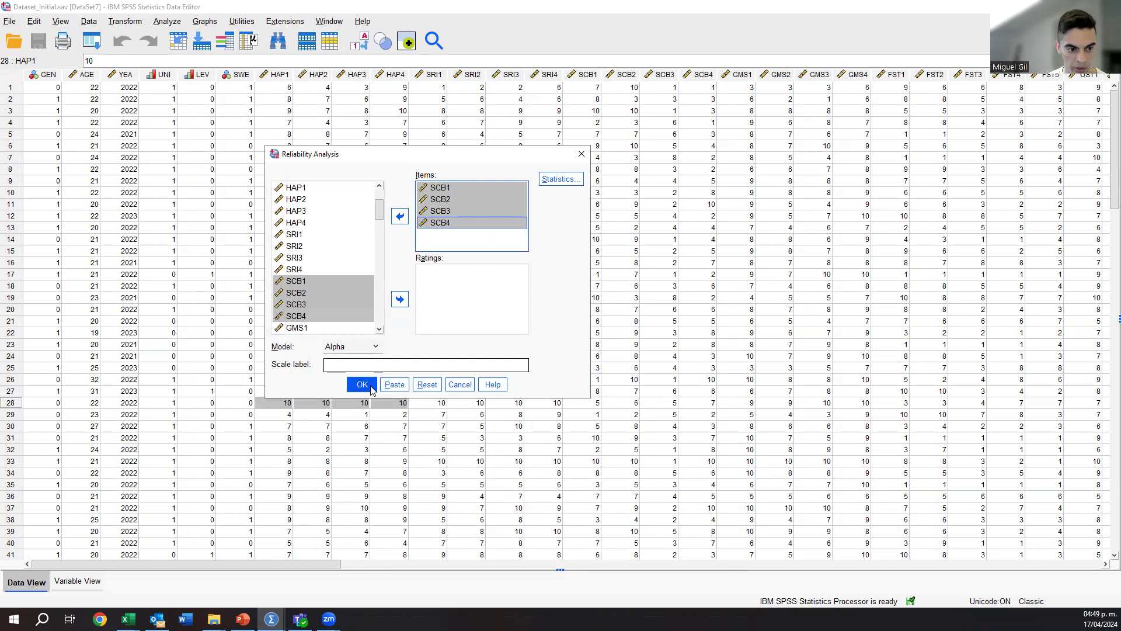
left_click(366, 389)
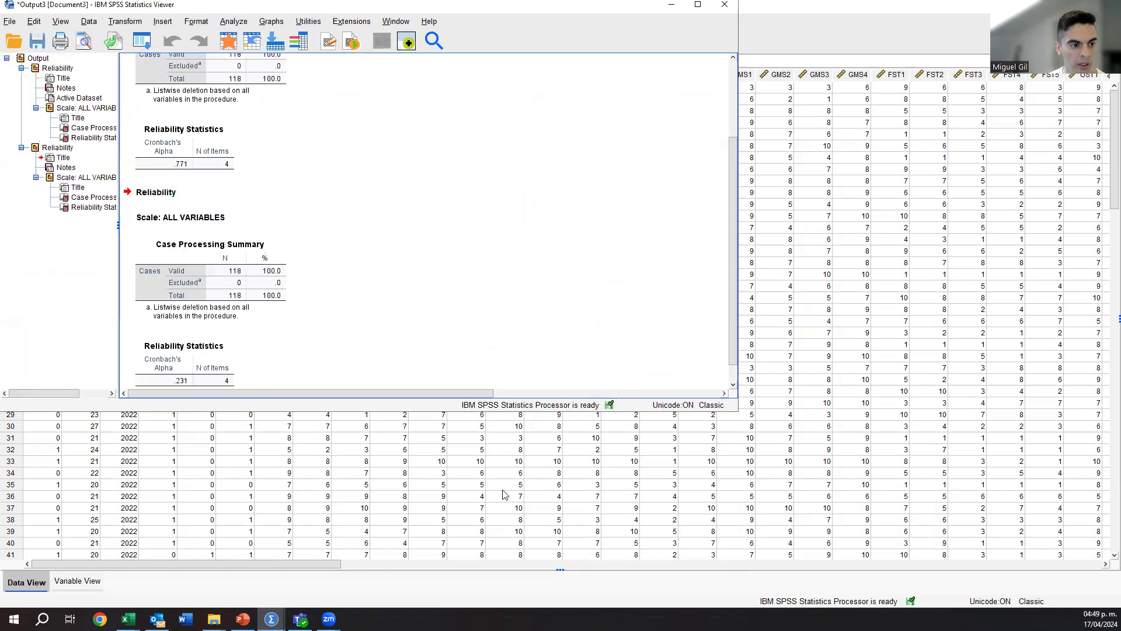
Maximize the Output Viewer window via its title bar.
double_click(253, 4)
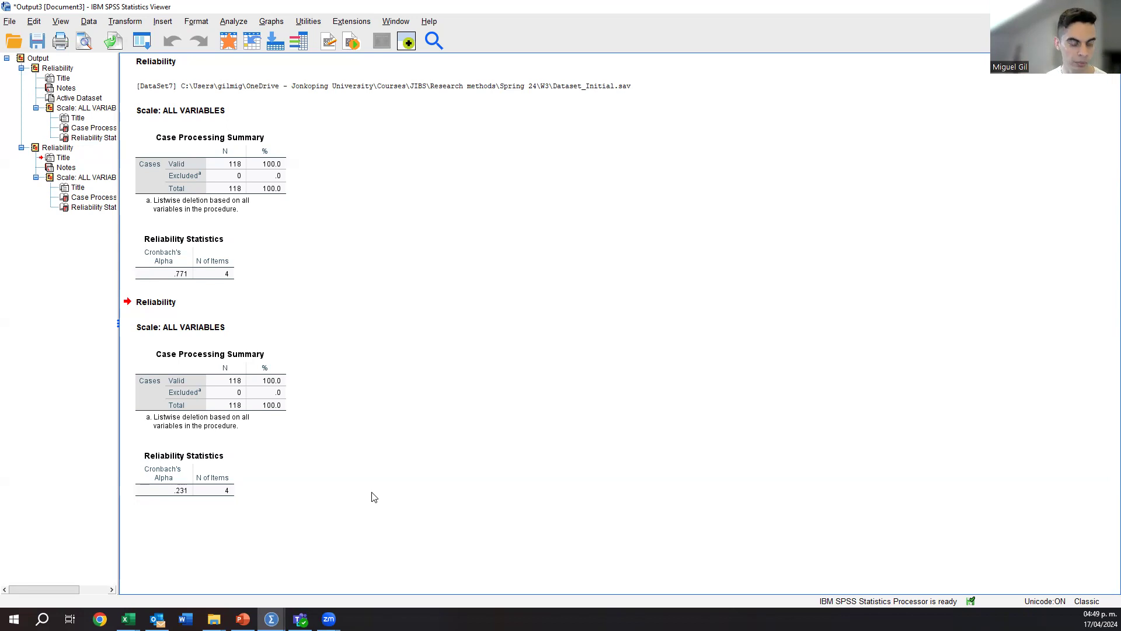
Recall Reliability Analysis, drop SCB4 from Items, and run on SCB1–SCB3.
left_click(142, 40)
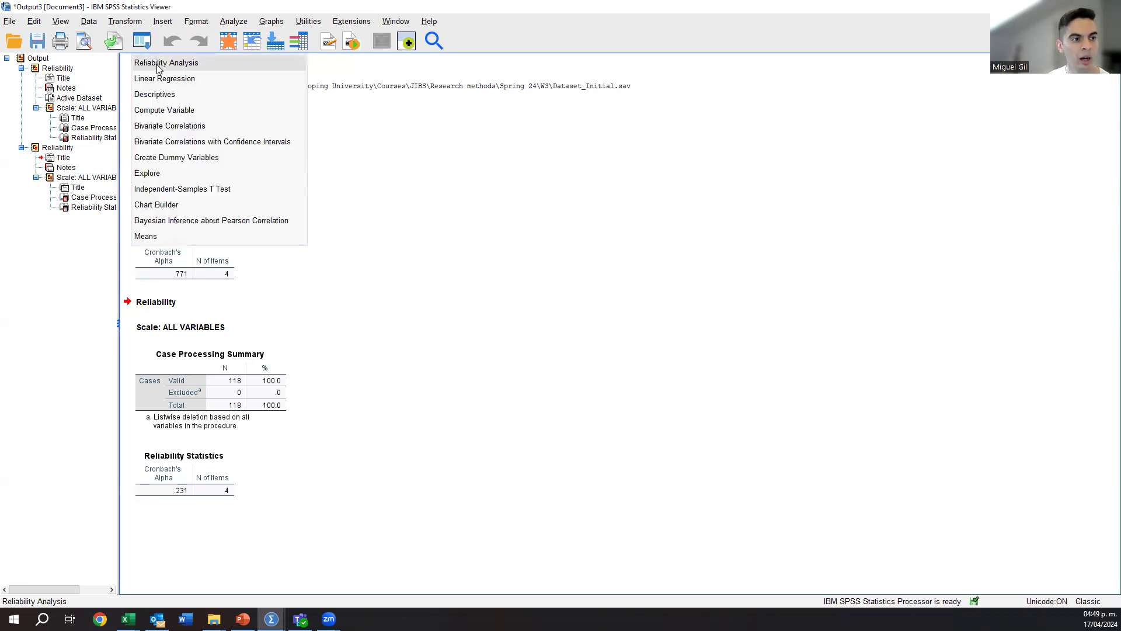
left_click(158, 66)
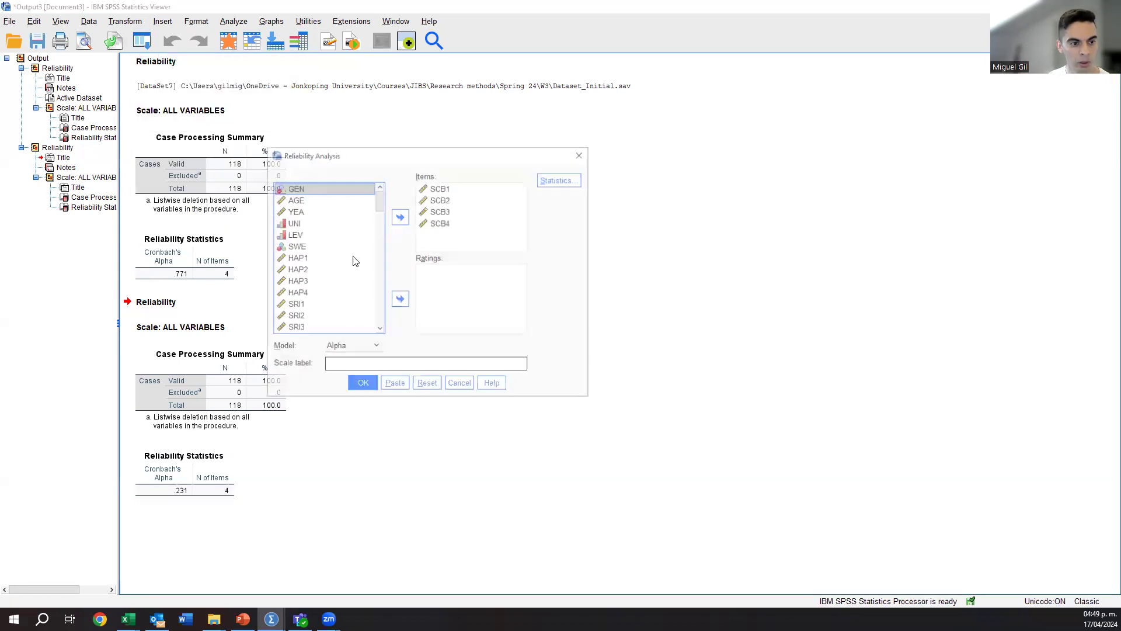
left_click(453, 223)
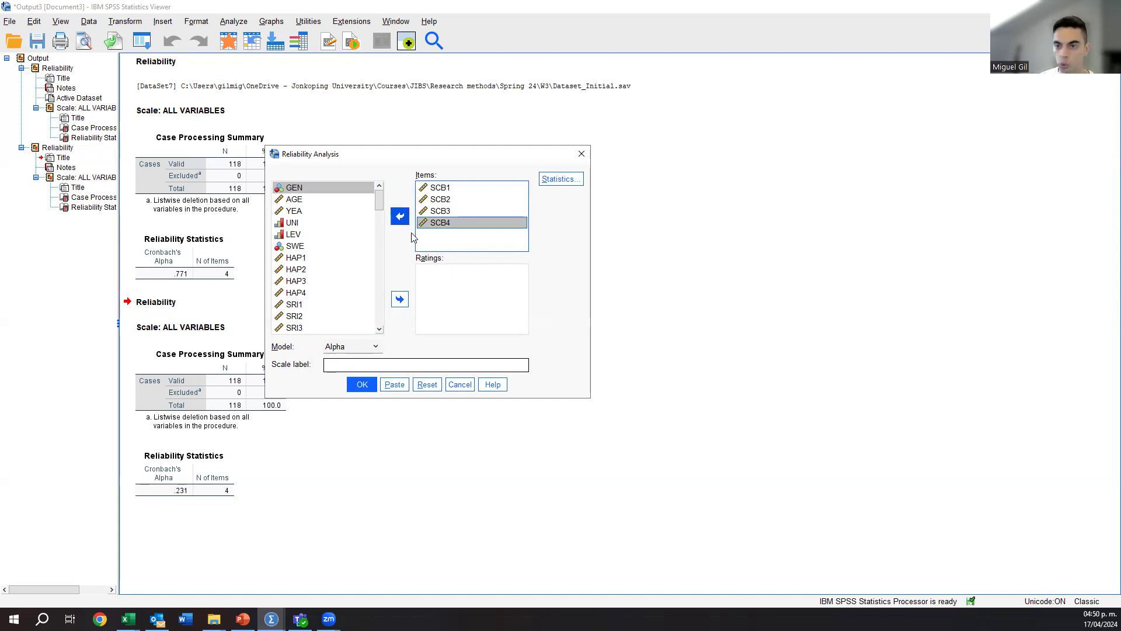
left_click(400, 216)
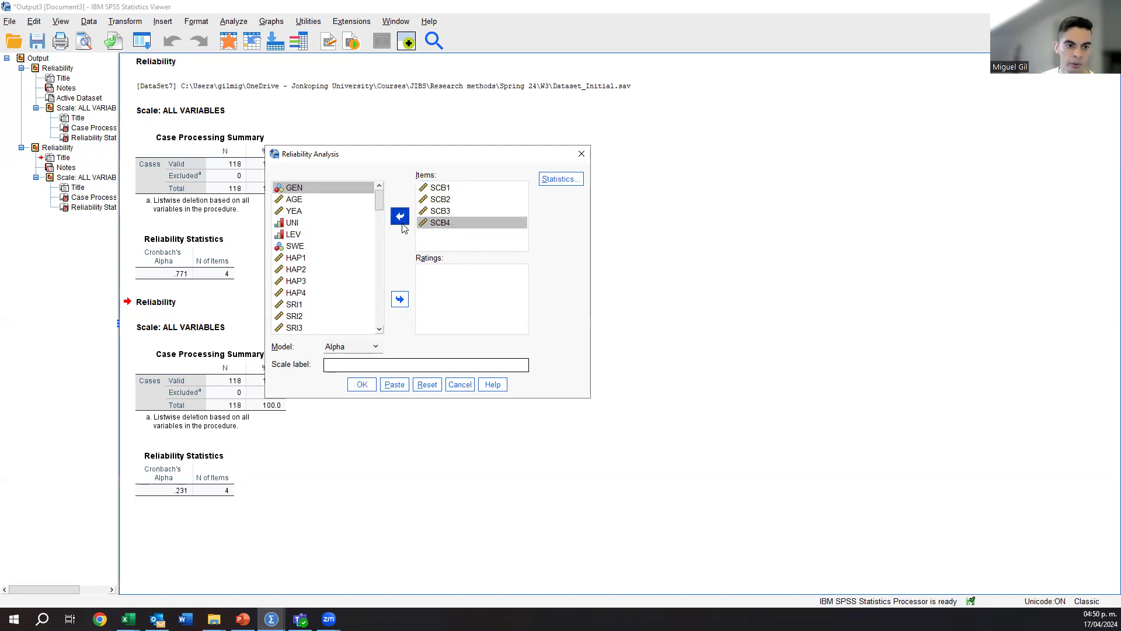
left_click(363, 385)
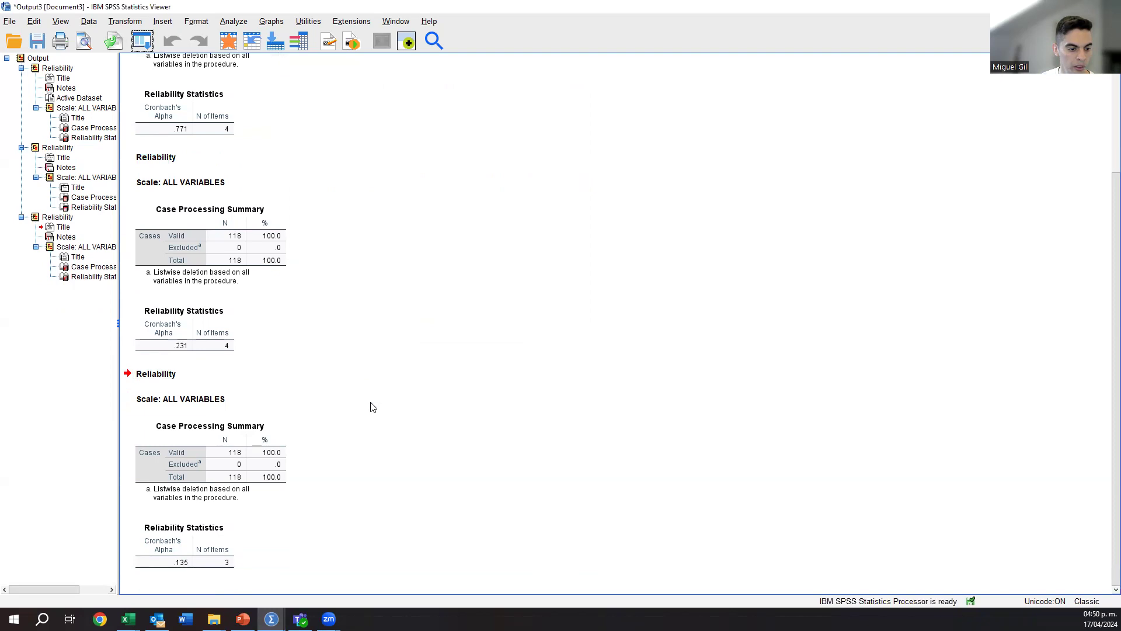
Recall Reliability Analysis, swap SCB3 for SCB4, and run on SCB1, SCB2 and SCB4.
left_click(142, 39)
left_click(175, 61)
left_click(425, 229)
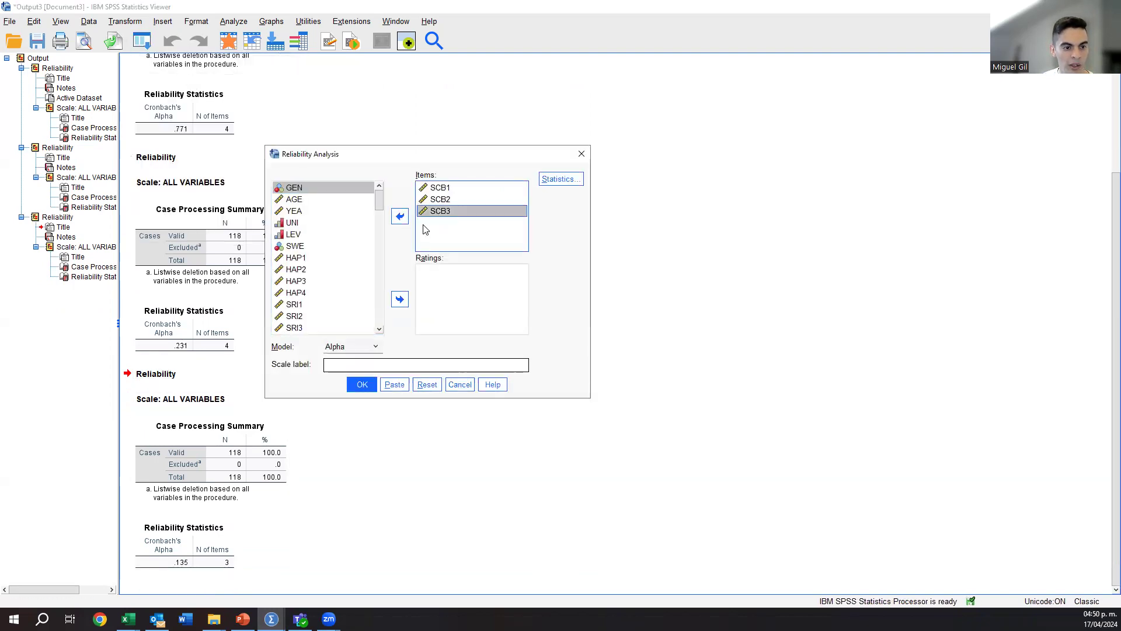
scroll(353, 276, "down", 8)
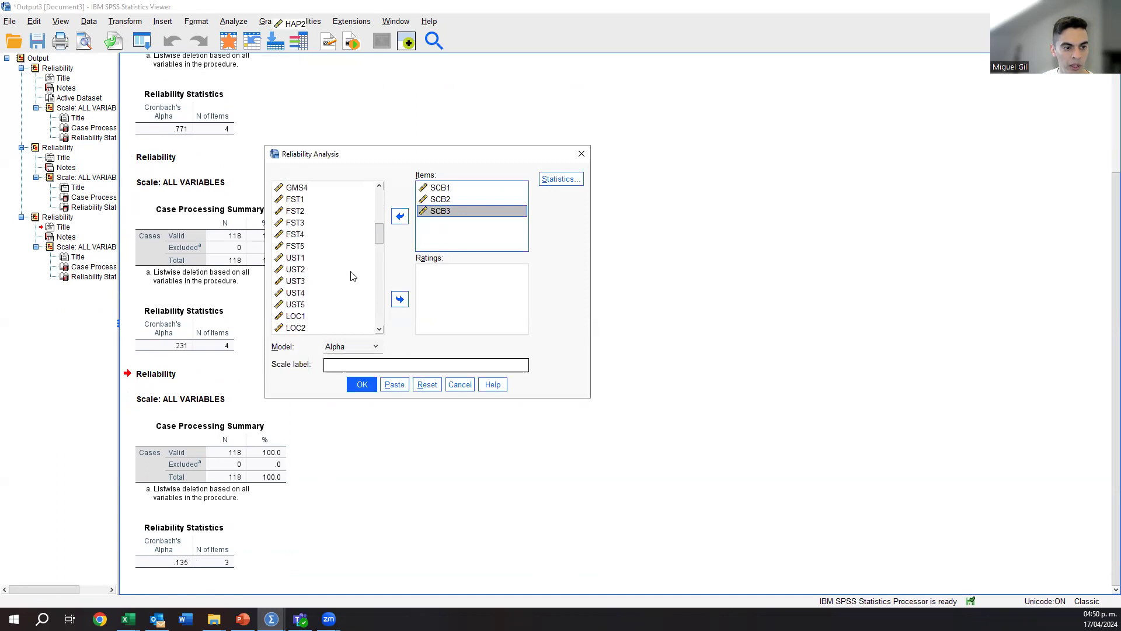
scroll(352, 277, "up", 2)
scroll(354, 277, "up", 3)
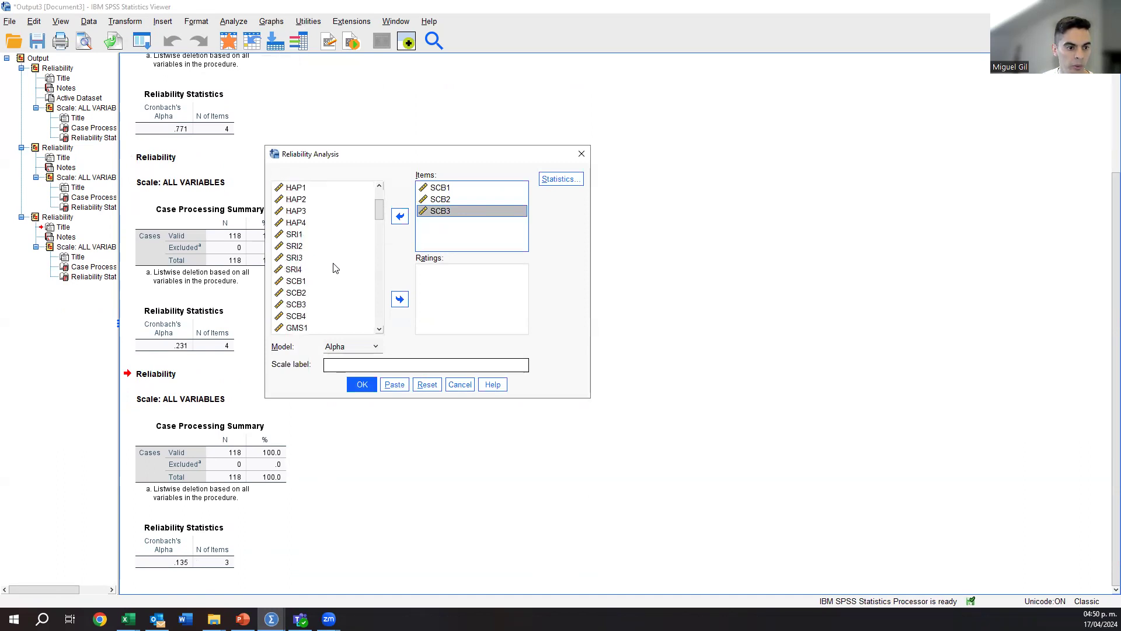
left_click(296, 316)
left_click(399, 216)
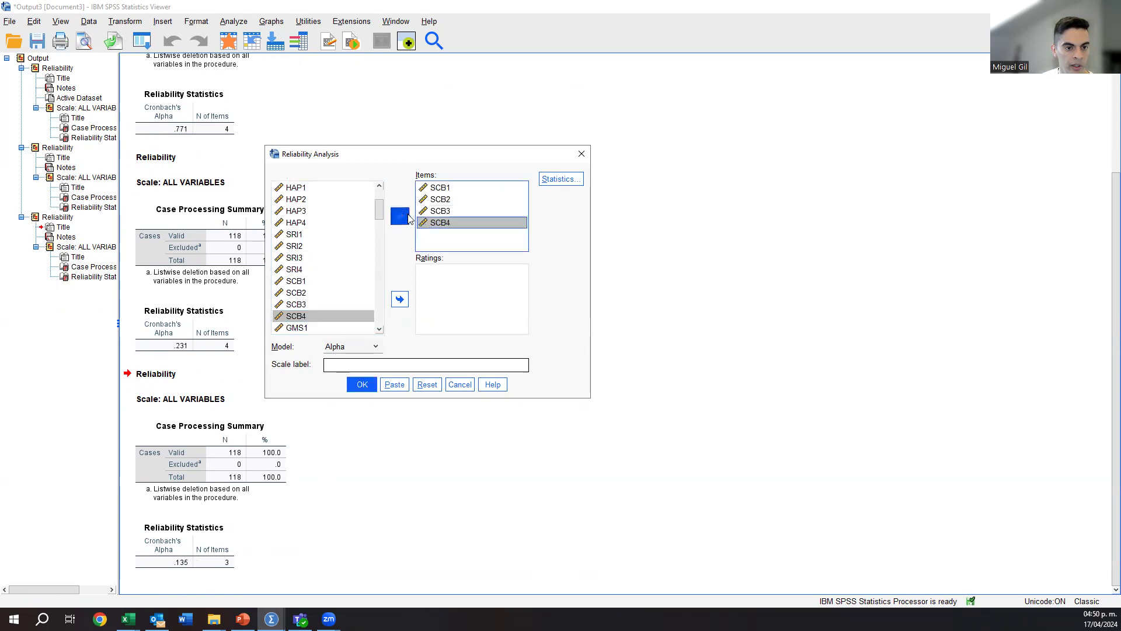
left_click(440, 211)
left_click(400, 216)
left_click(362, 384)
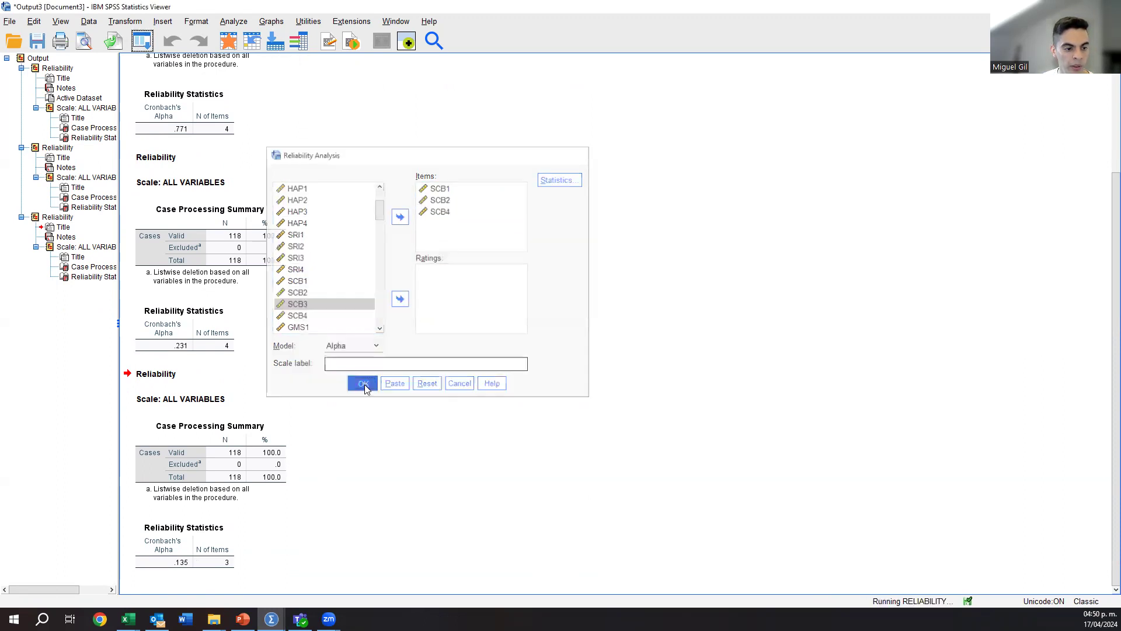
Rerun with SCB4 removed so only SCB1–SCB2 remain, then review the .465 table.
left_click(150, 47)
left_click(222, 63)
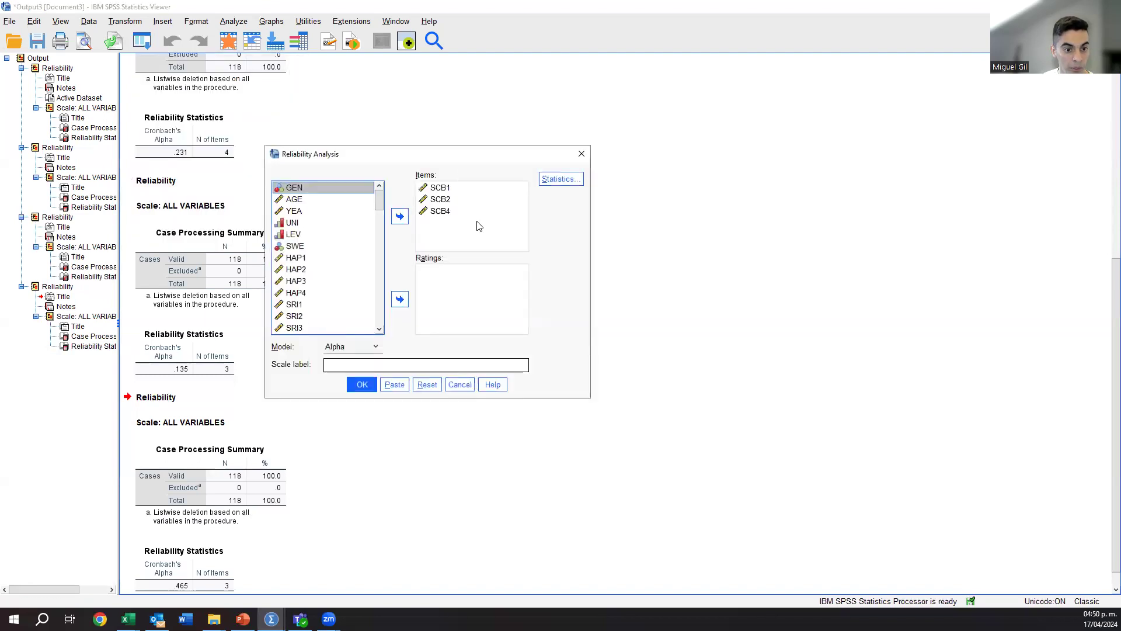
left_click(439, 211)
left_click(399, 216)
left_click(362, 385)
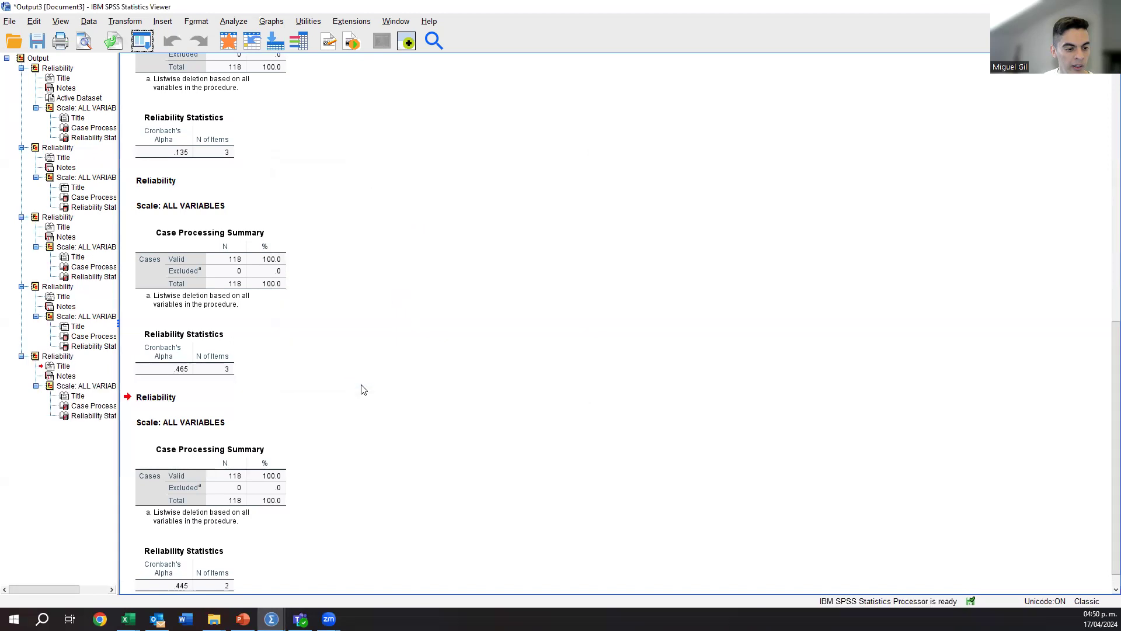
left_click(213, 359)
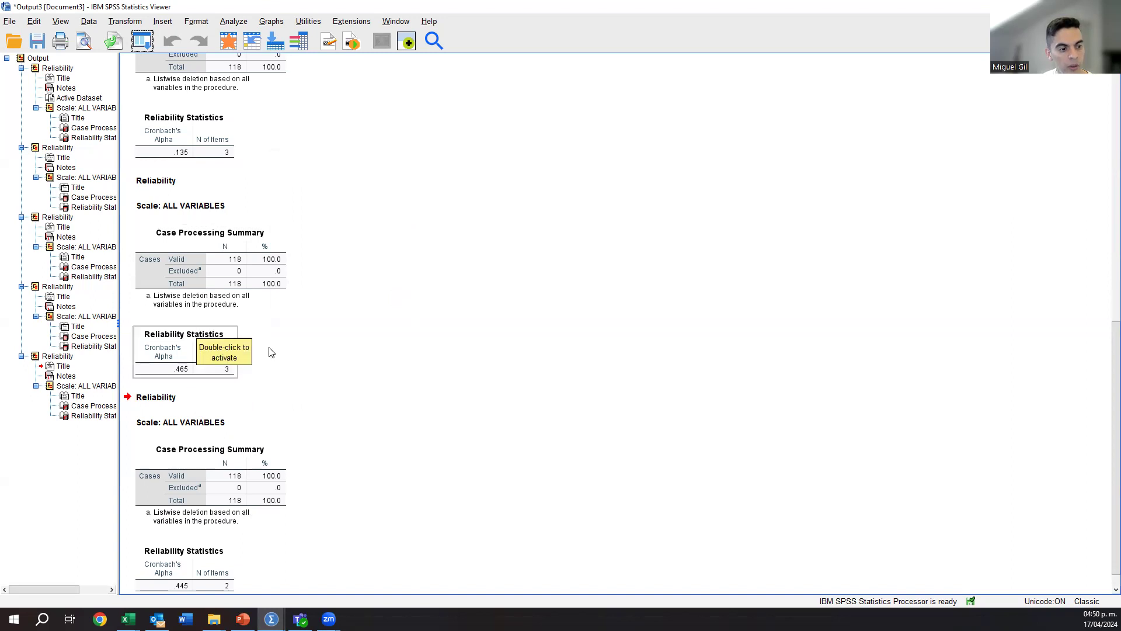
left_click(309, 353)
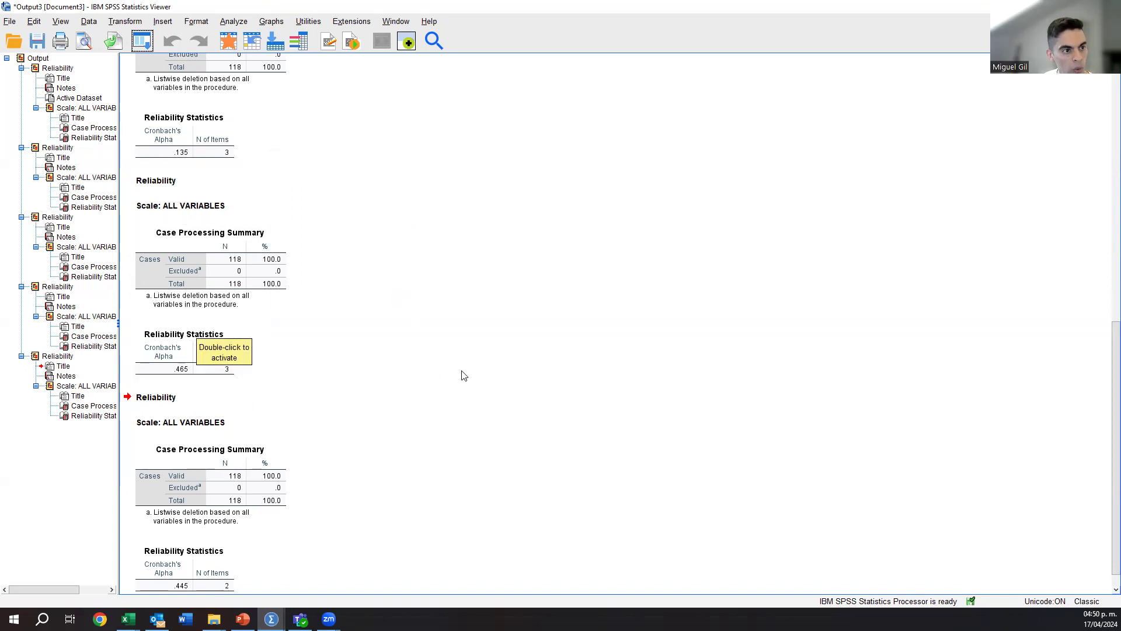
Recall Reliability Analysis, add SCB4 back alongside SCB1–SCB2, and run it.
left_click(142, 40)
left_click(339, 62)
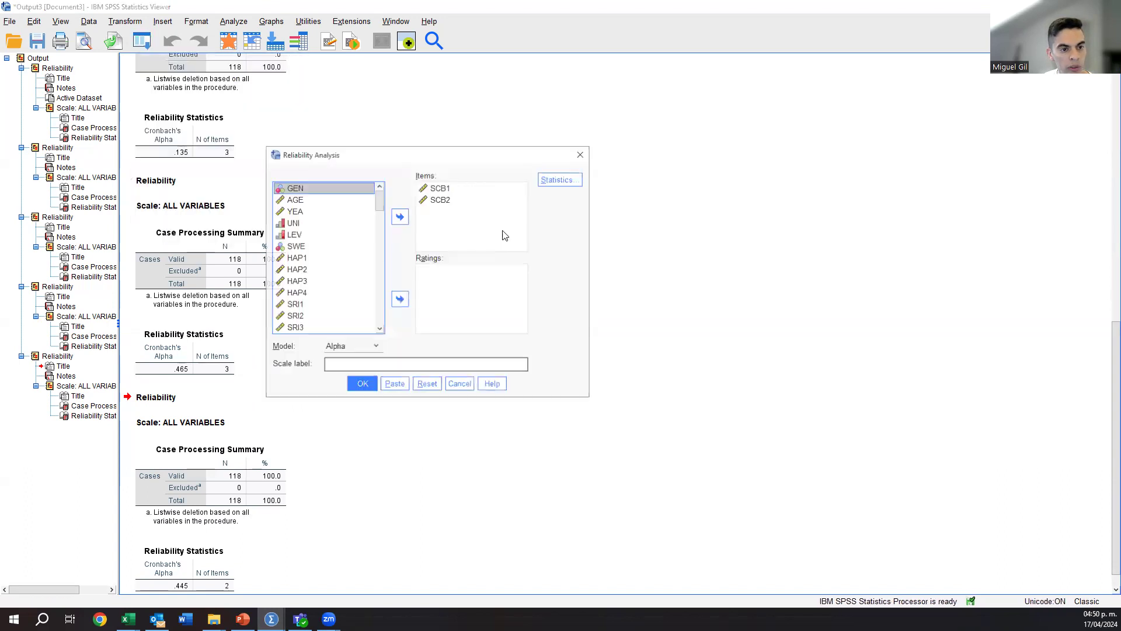
scroll(373, 250, "down", 1)
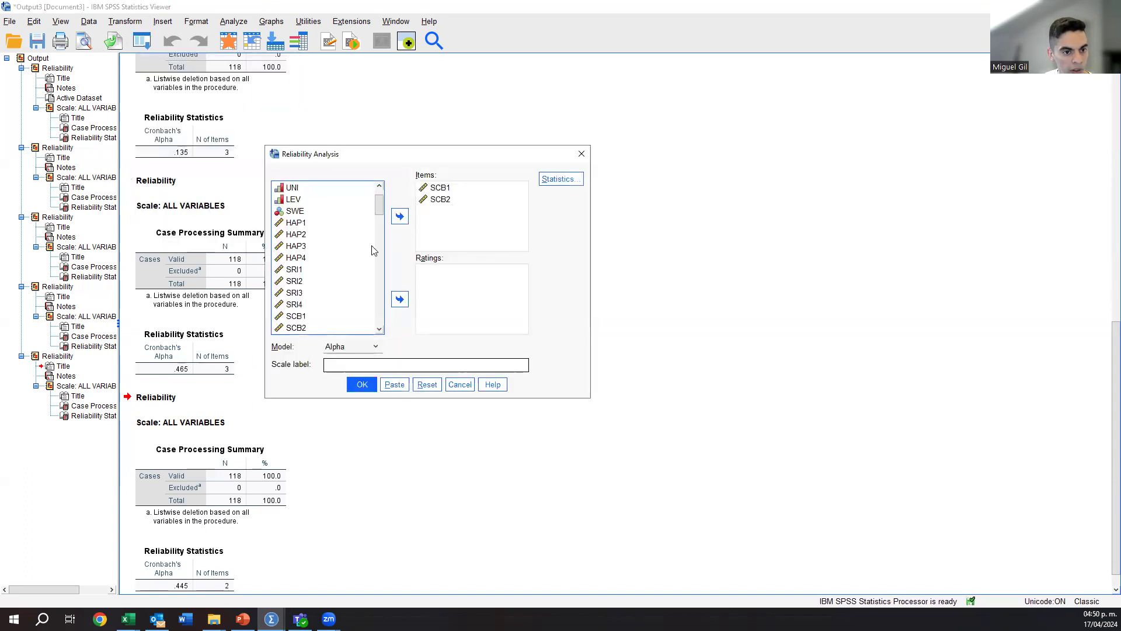
scroll(373, 250, "down", 1)
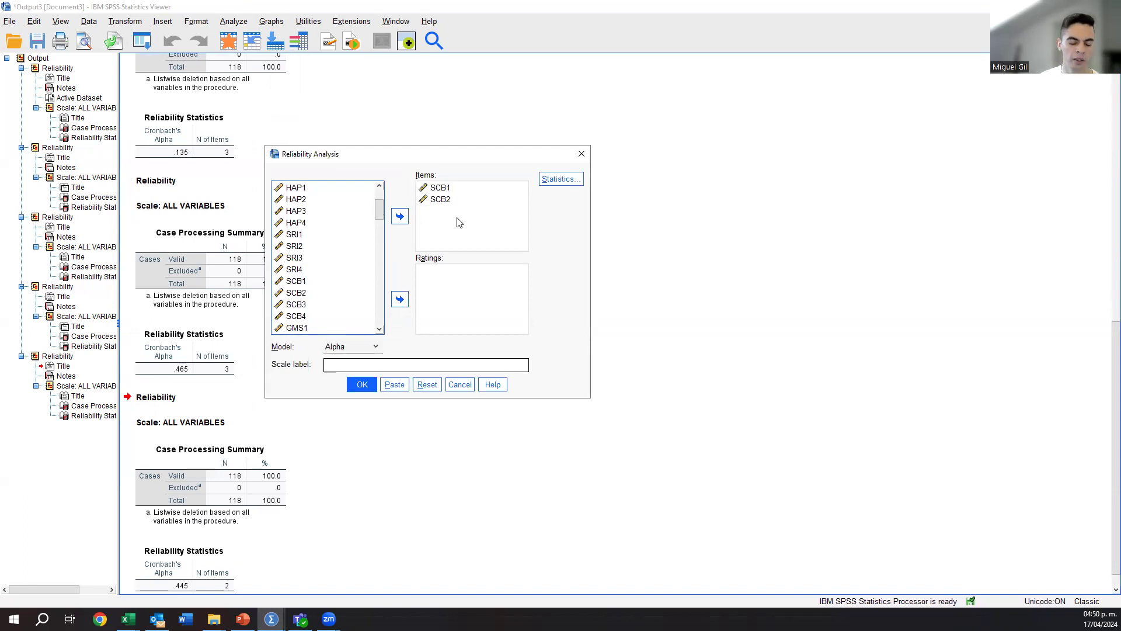
mouse_move(379, 209)
left_mouse_down()
mouse_move(380, 238)
mouse_move(380, 228)
left_mouse_up()
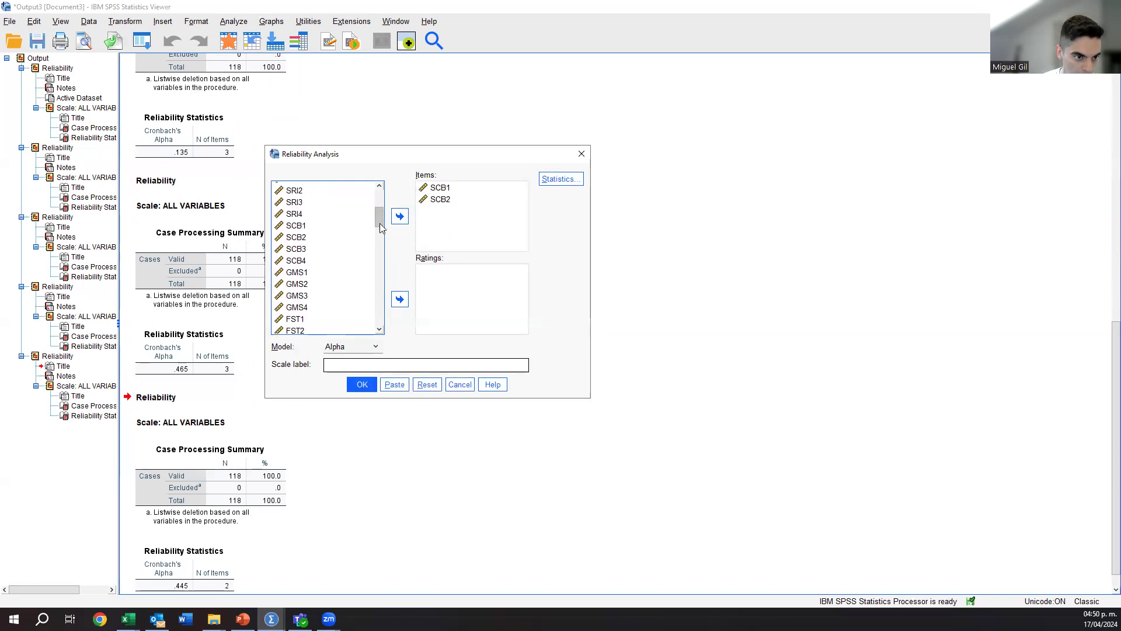
left_click(299, 251)
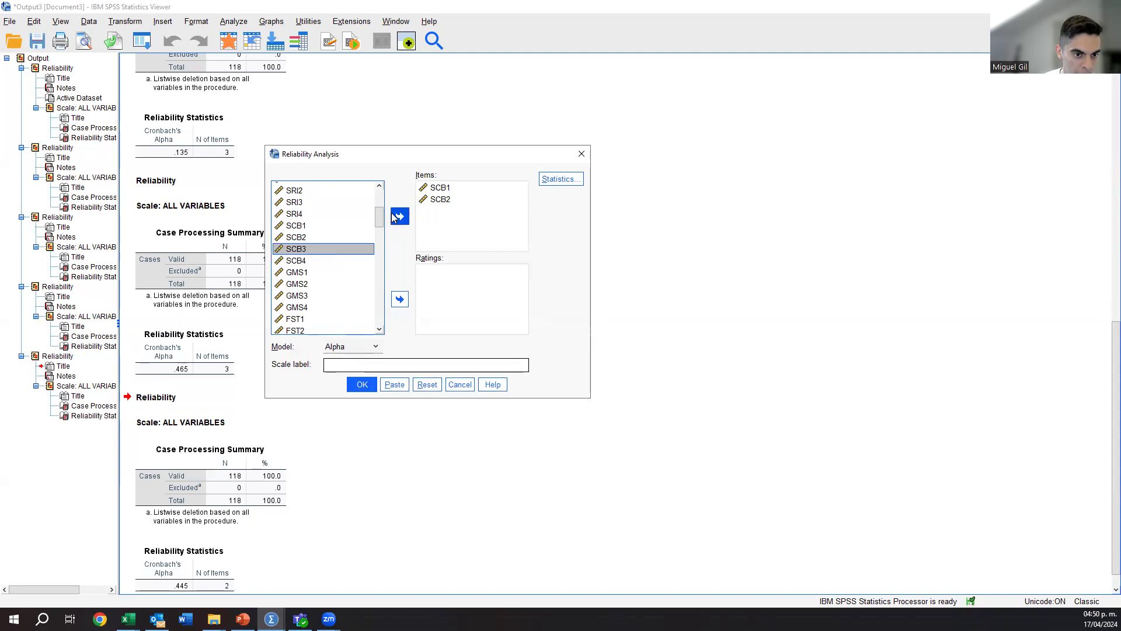
left_click(336, 261)
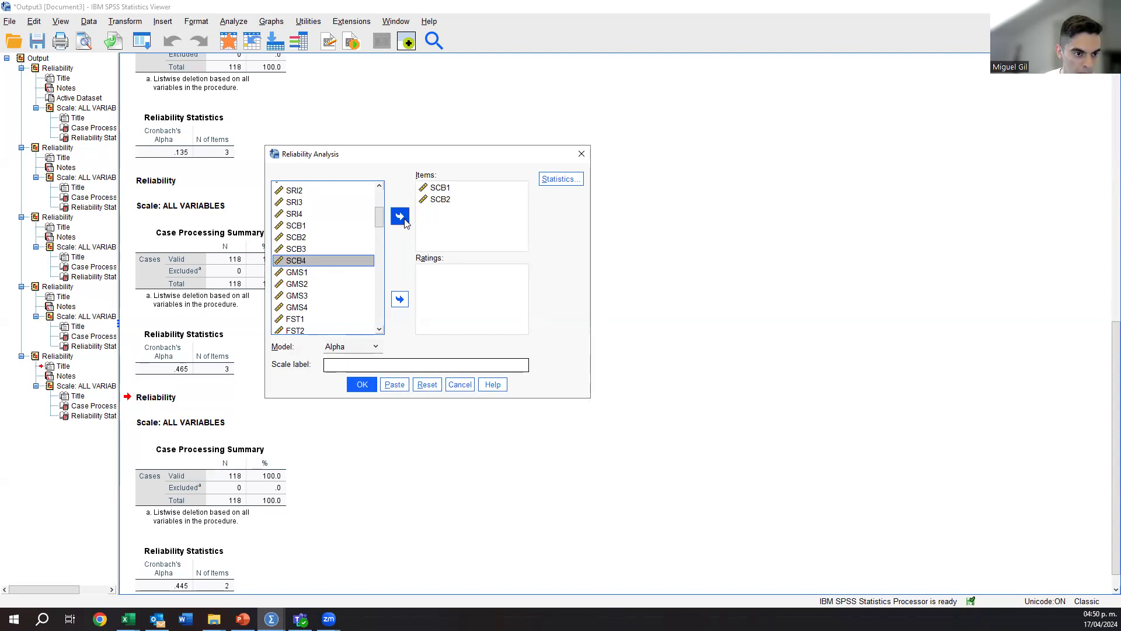
left_click(403, 219)
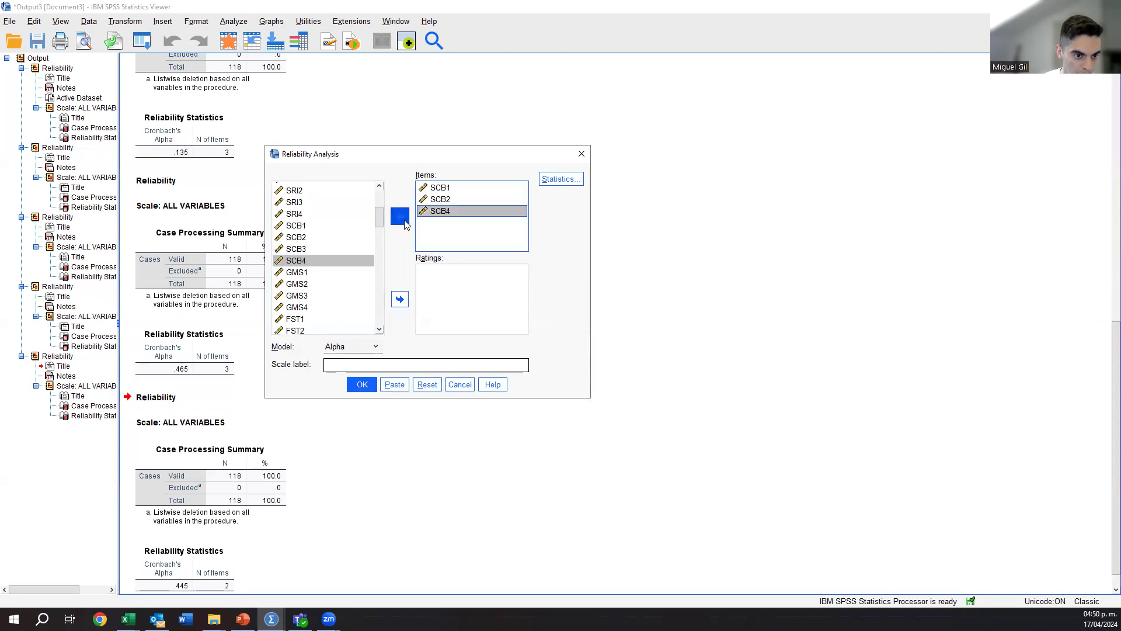
left_click(362, 385)
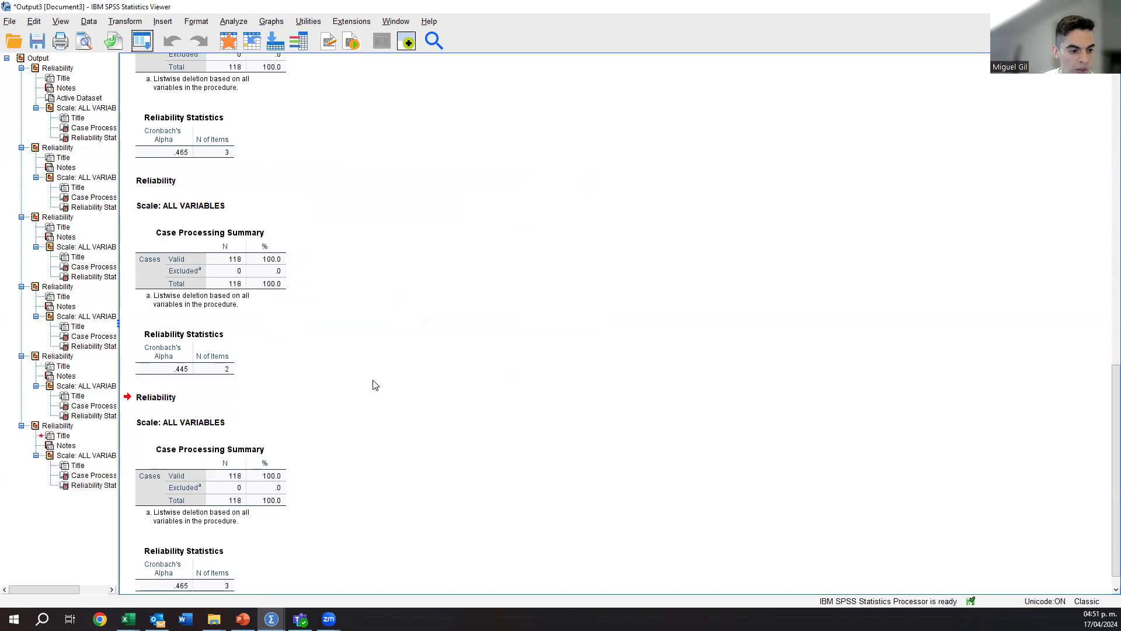
Check the latest Reliability Statistics table, then recall the Reliability Analysis dialog.
left_click(182, 569)
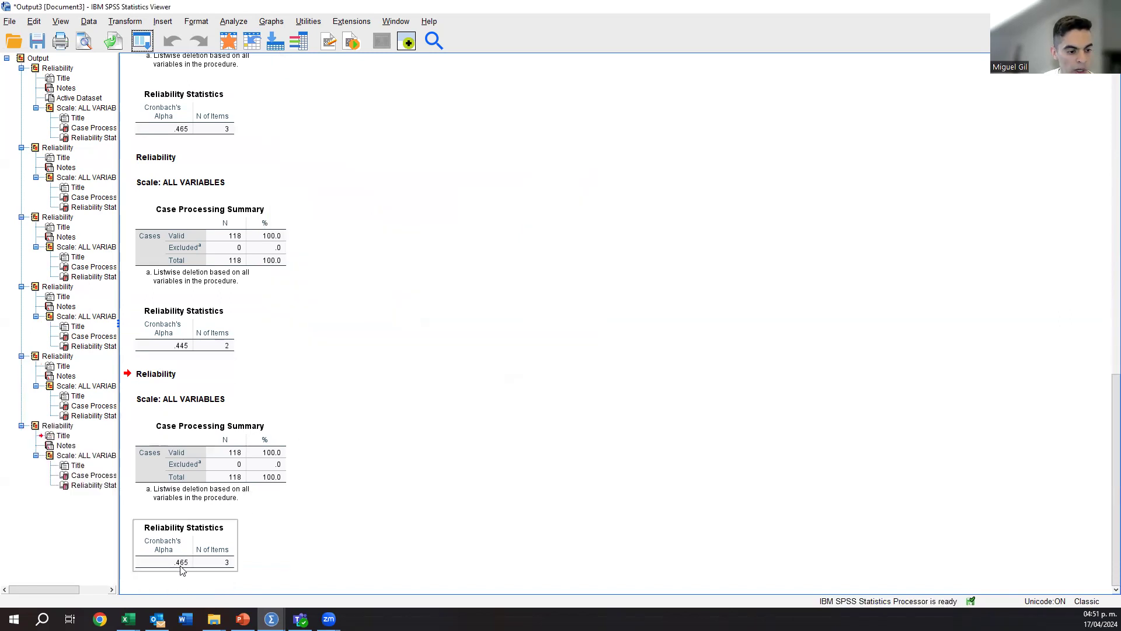
left_click(261, 547)
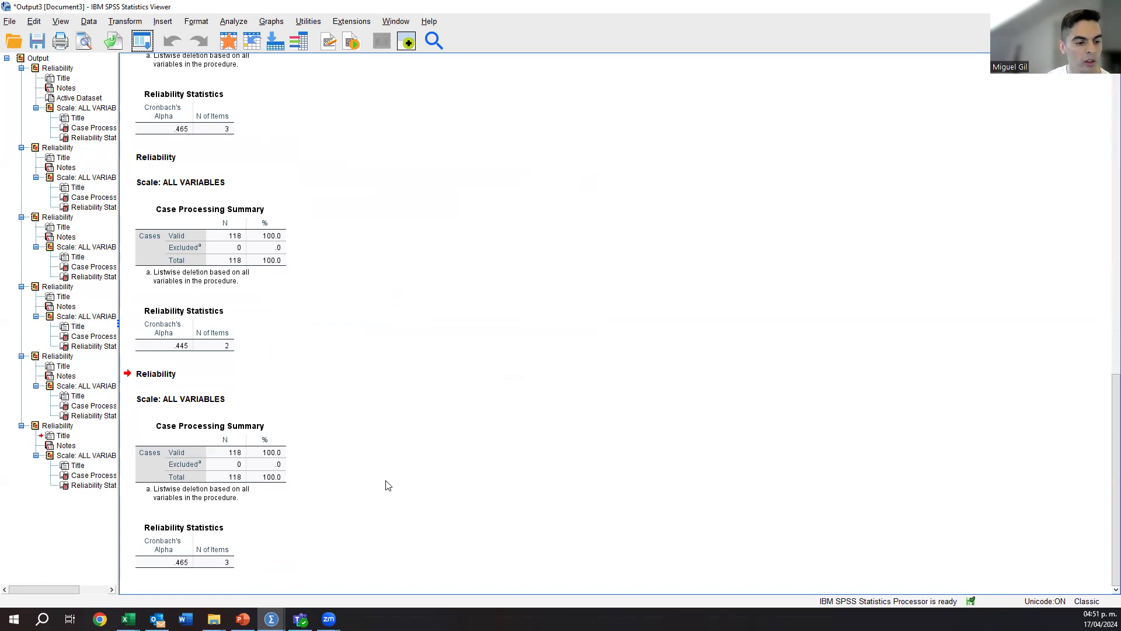
left_click(141, 50)
left_click(166, 60)
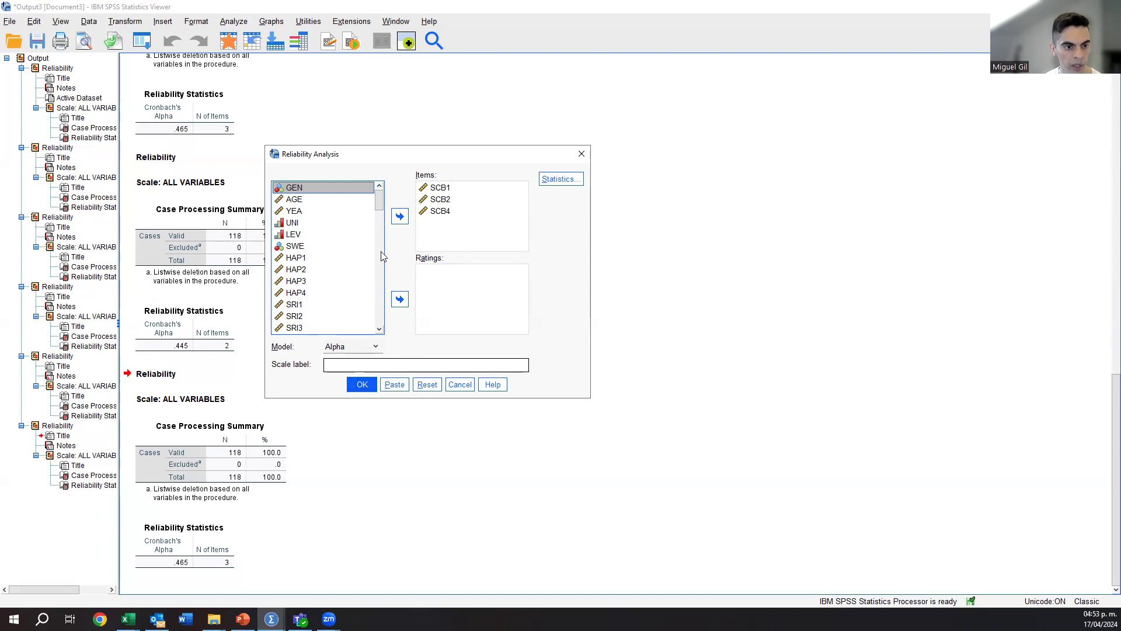
Replace the SCB items with FST1–FST5 and run reliability, giving alpha .762.
left_click(458, 188)
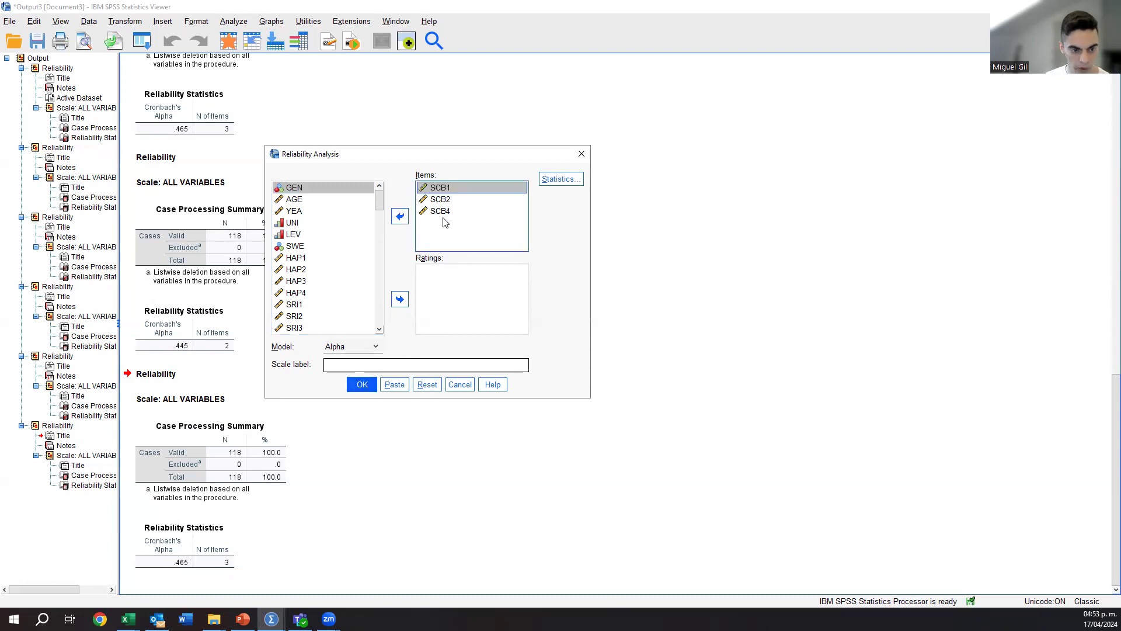
left_click(439, 215, "shift")
left_click(400, 216)
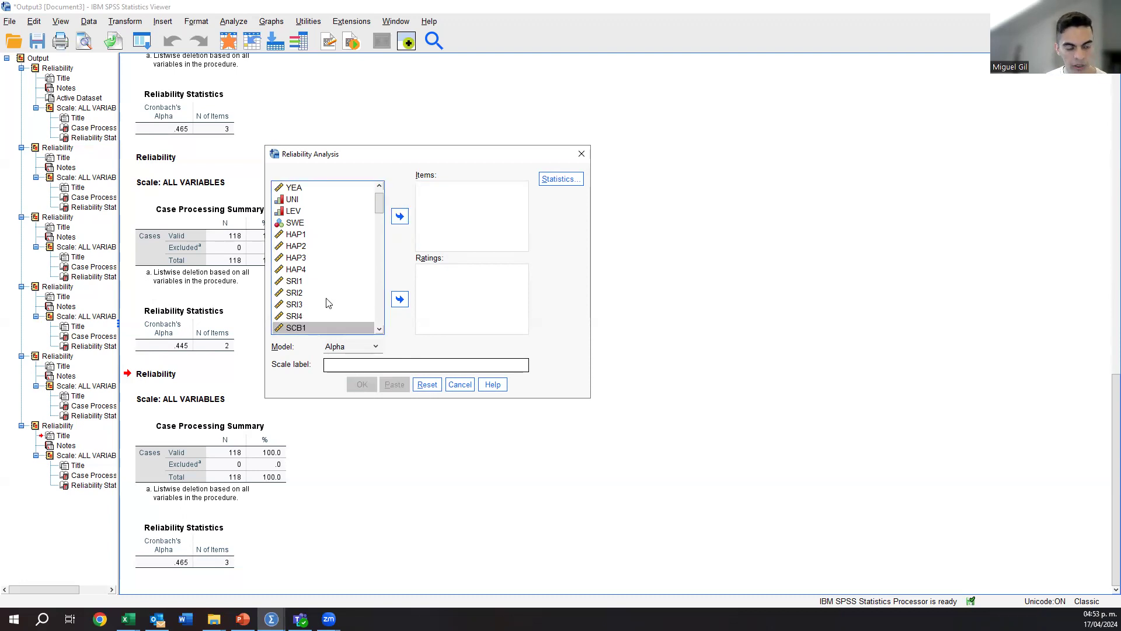
scroll(326, 303, "up", 3)
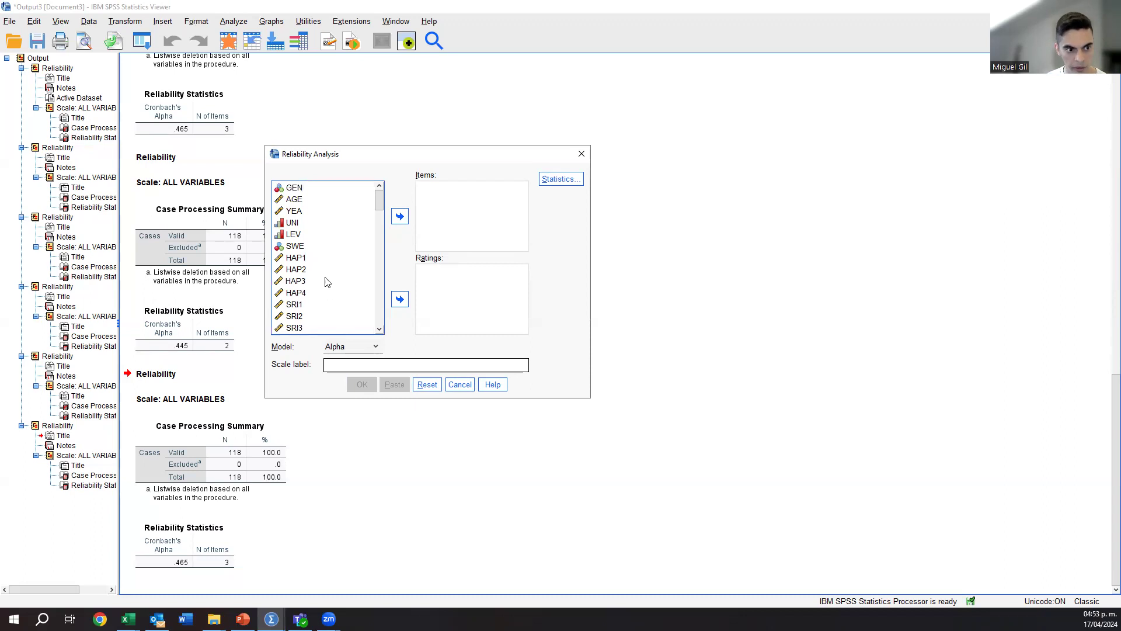
scroll(324, 274, "down", 1)
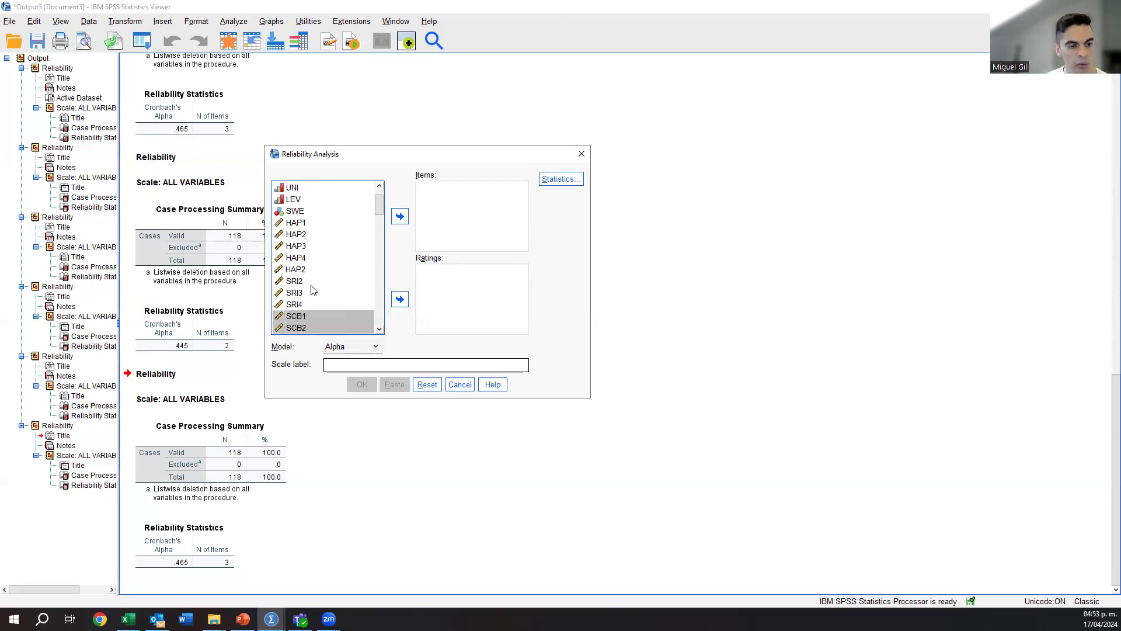
scroll(311, 290, "down", 4)
left_click(330, 248)
left_click(321, 269)
scroll(324, 288, "down", 1)
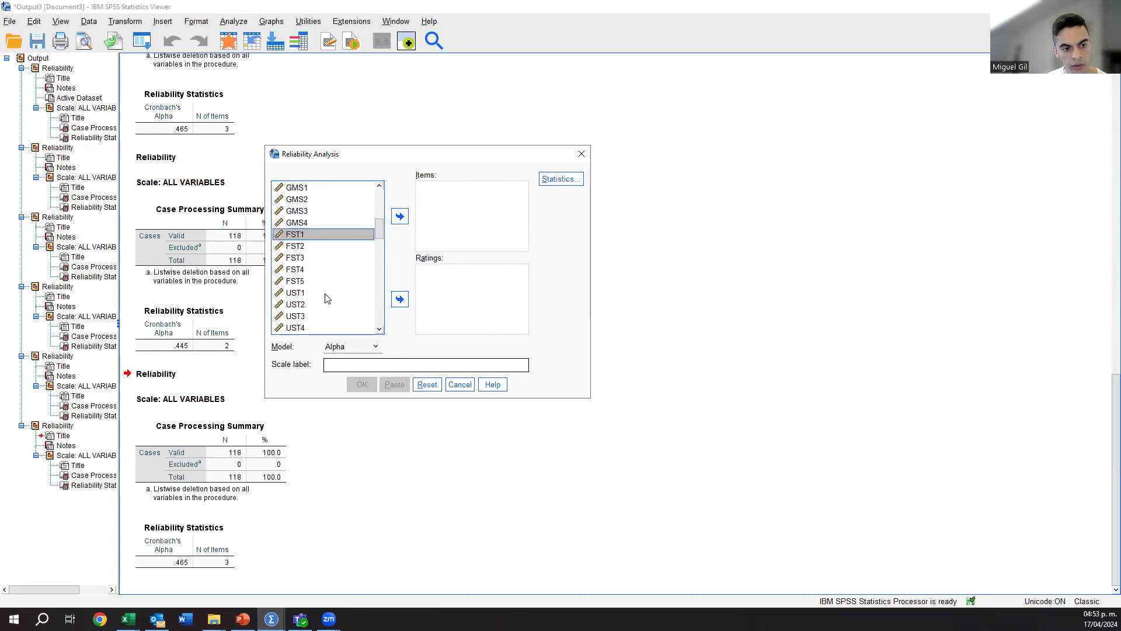
left_click(320, 285, "shift")
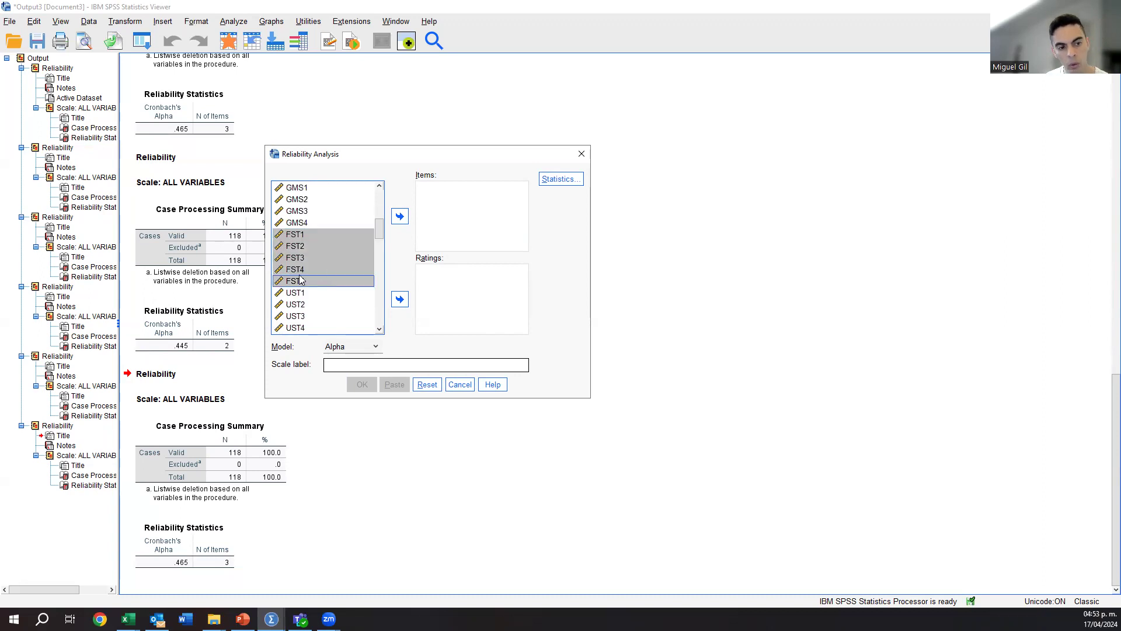
left_click(400, 216)
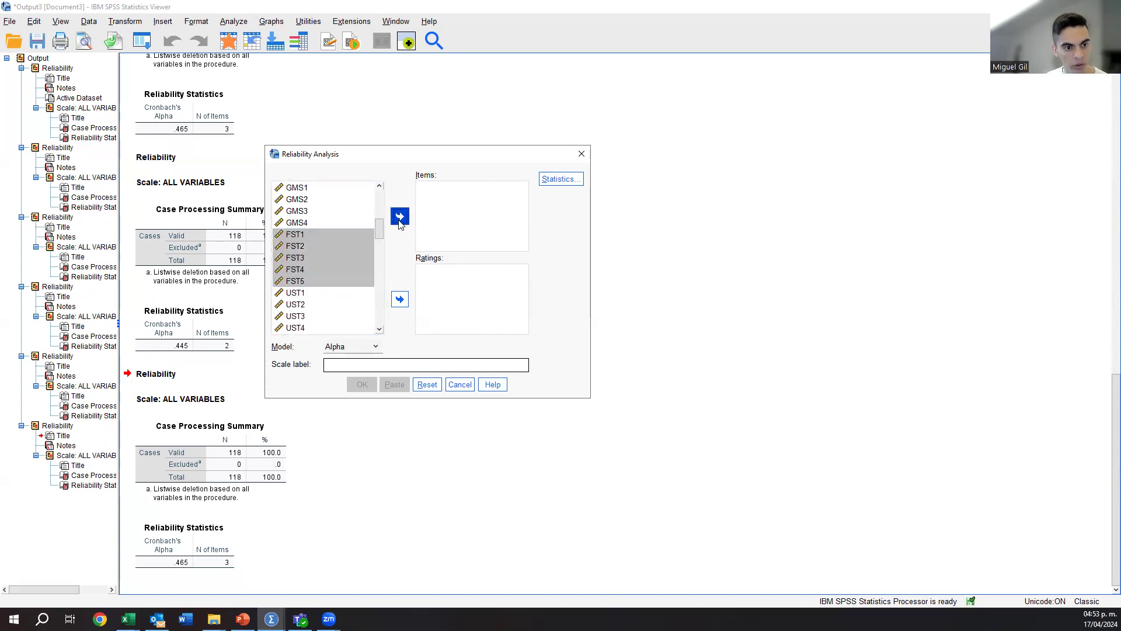
left_click(362, 384)
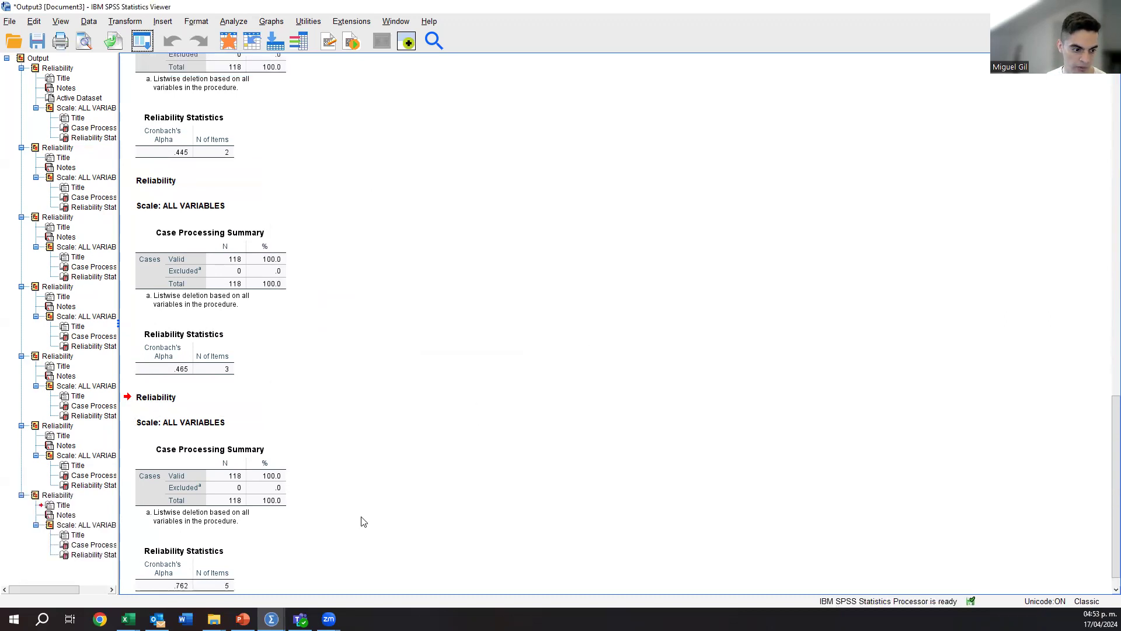
left_click(182, 586)
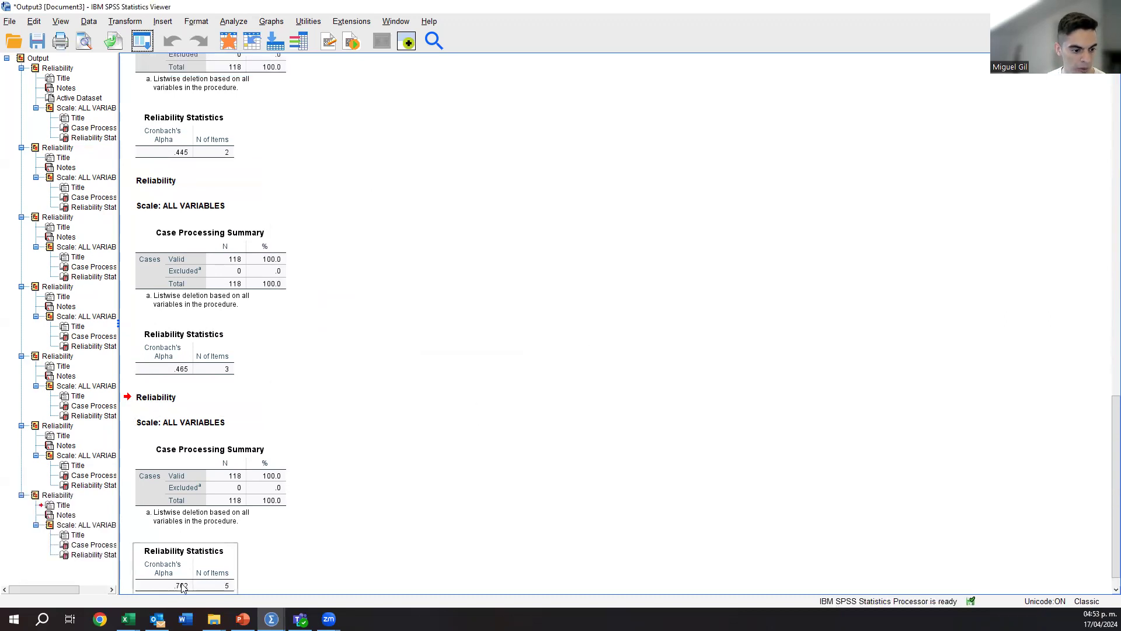
Recall the dialog, swap FST1–FST5 for REL1–REL5, and run for alpha .773.
left_click(142, 41)
left_click(175, 65)
left_click(439, 188)
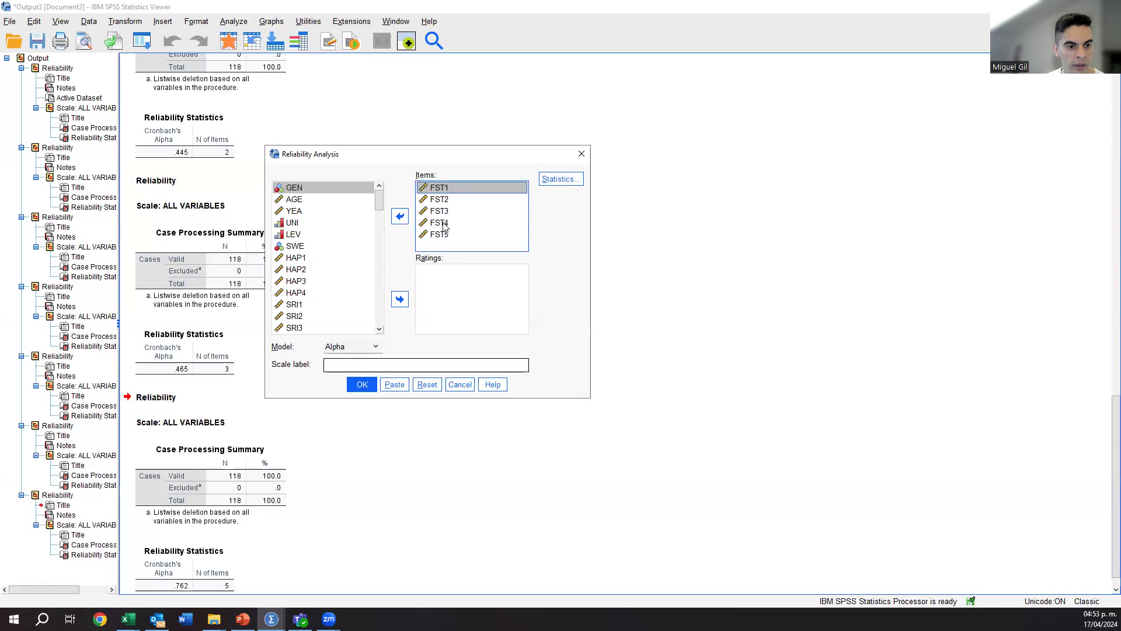
left_click(443, 234, "shift")
left_click(399, 216)
scroll(298, 292, "down", 3)
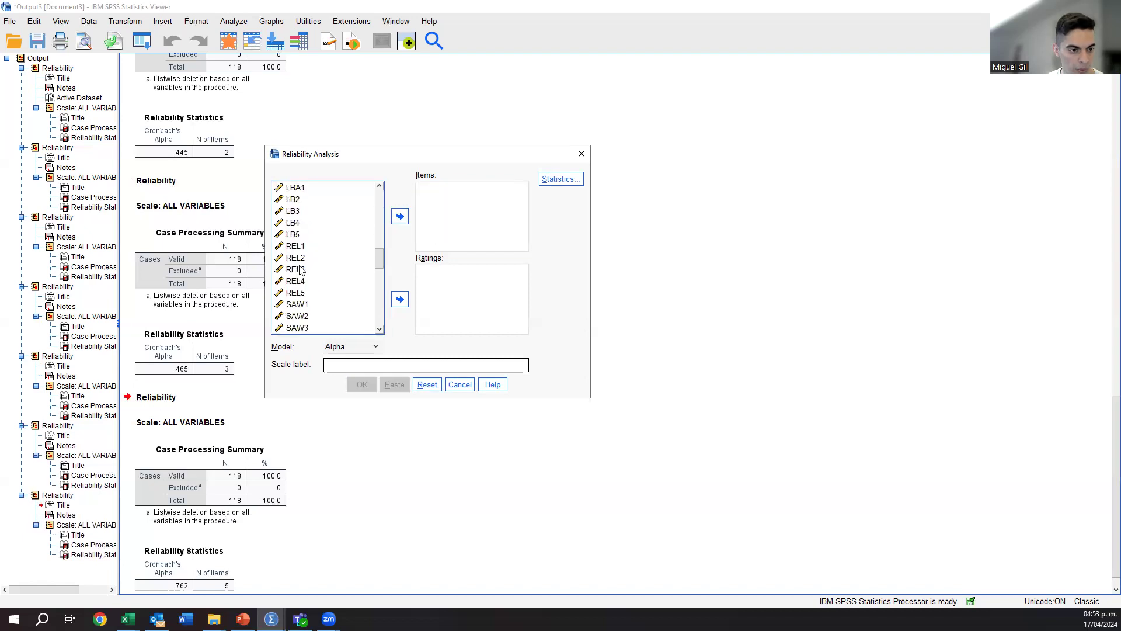
left_click(298, 246)
left_click(303, 292, "shift")
left_click(400, 217)
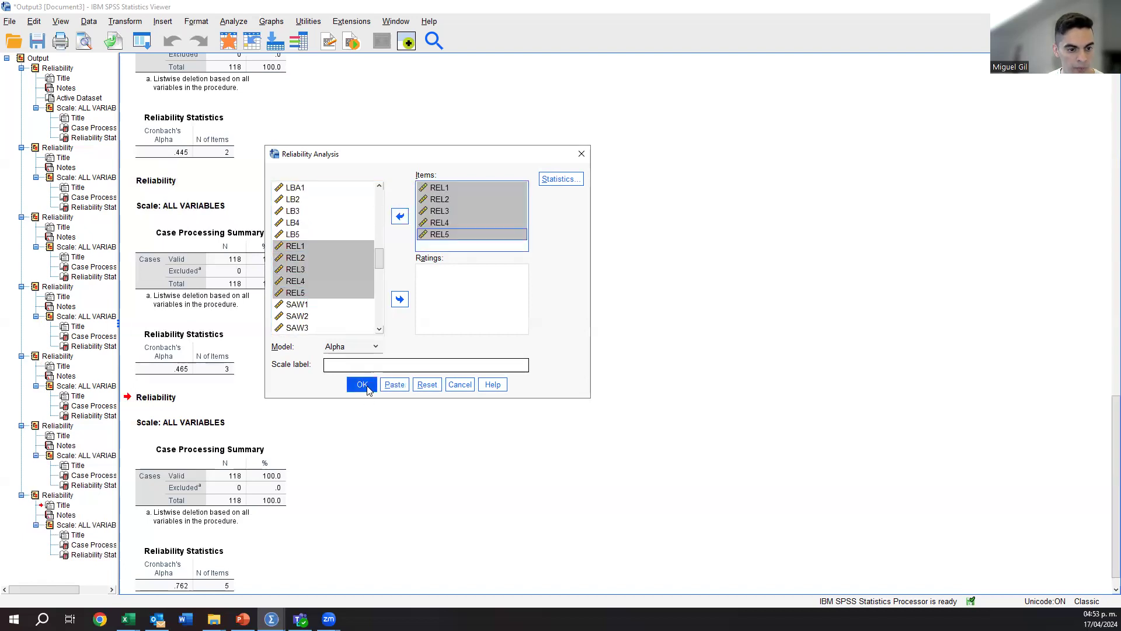
left_click(362, 384)
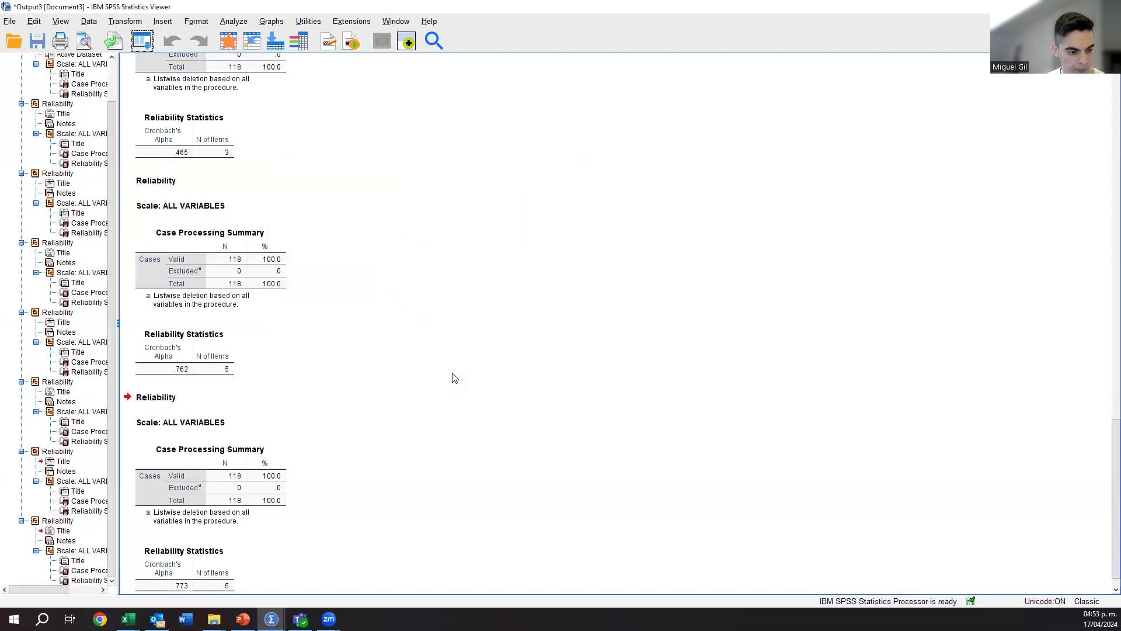
Rerun Reliability Analysis with PRO1–PRO4 replacing REL1–REL5, yielding Cronbach's alpha .738.
left_click(143, 40)
left_click(175, 63)
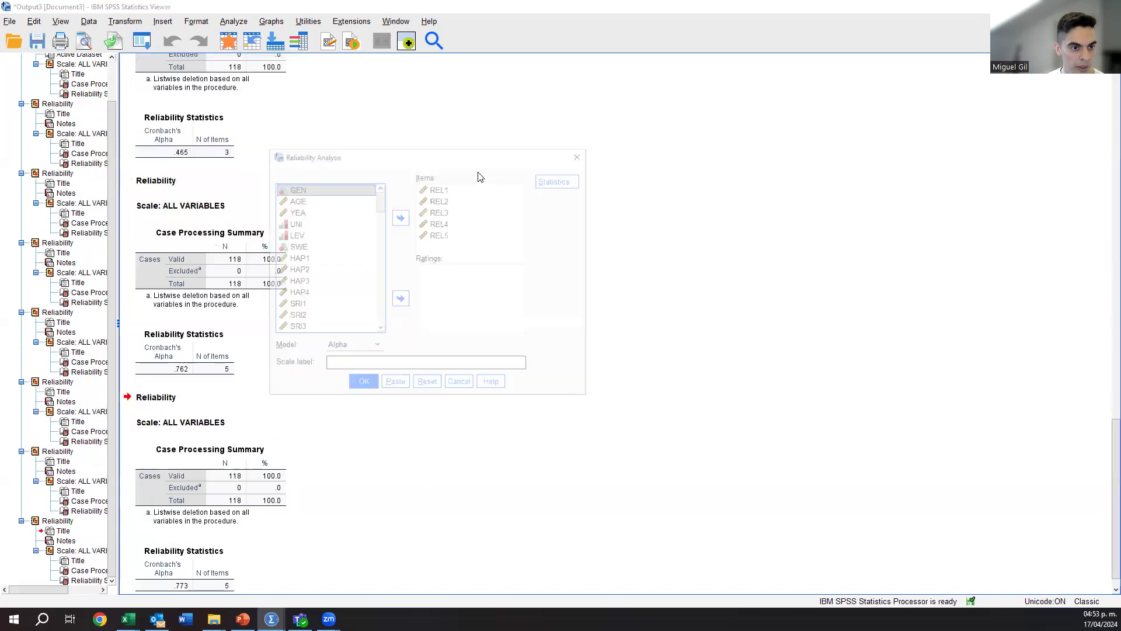
left_click(451, 235, "shift")
left_click(399, 216)
left_click_drag(354, 290, 347, 292)
scroll(344, 248, "down", 3)
scroll(345, 246, "down", 1)
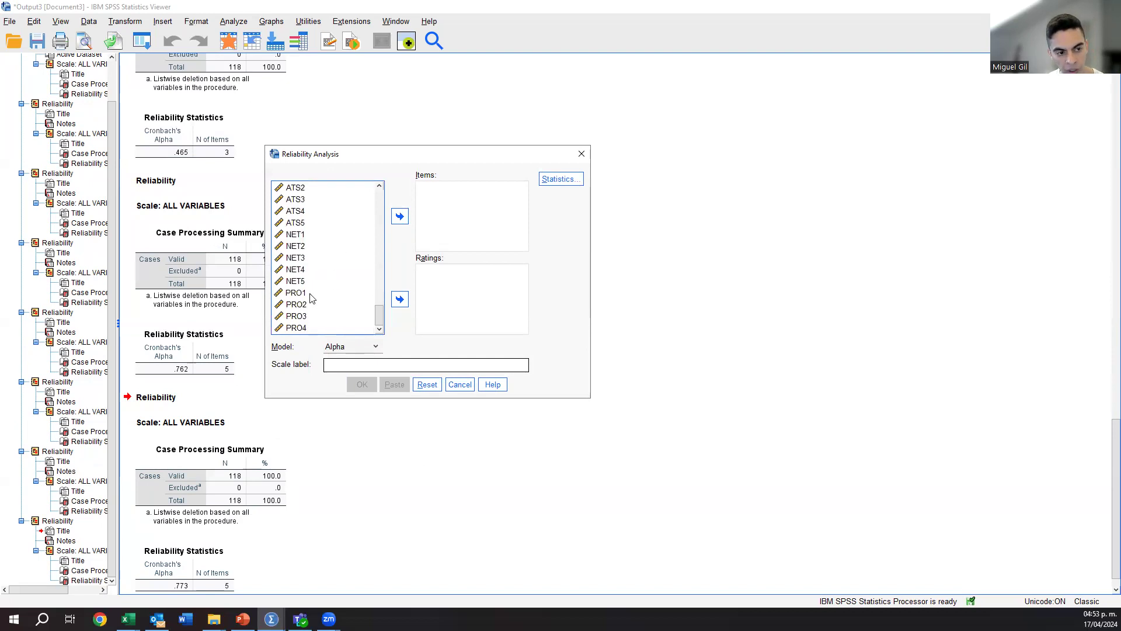
left_click_drag(295, 293, 383, 360)
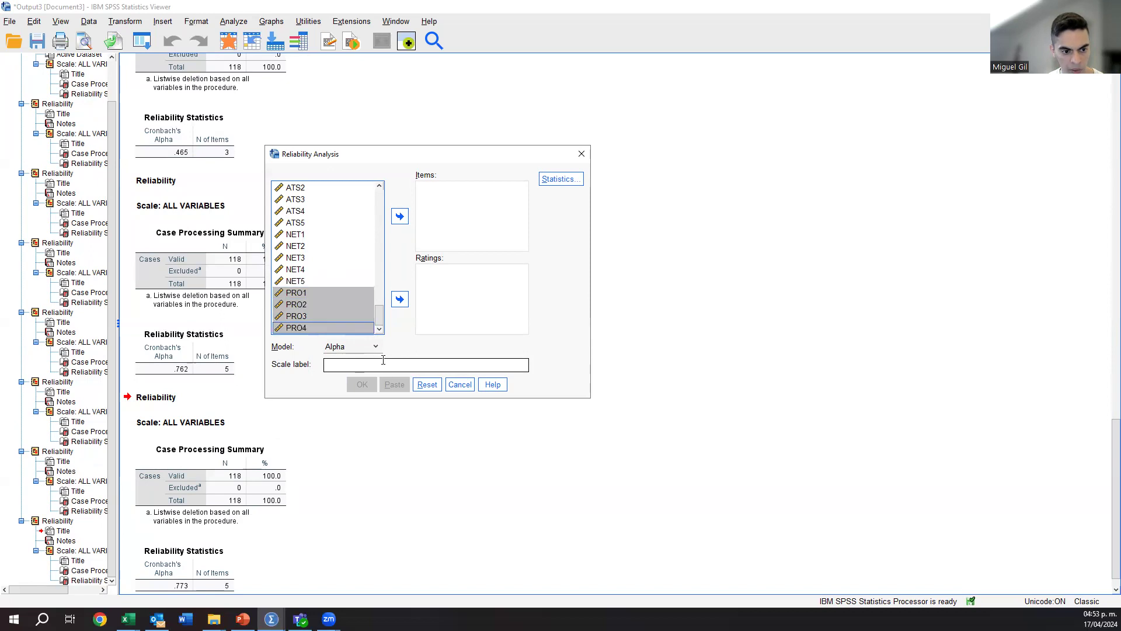
left_click(397, 217)
left_click(361, 384)
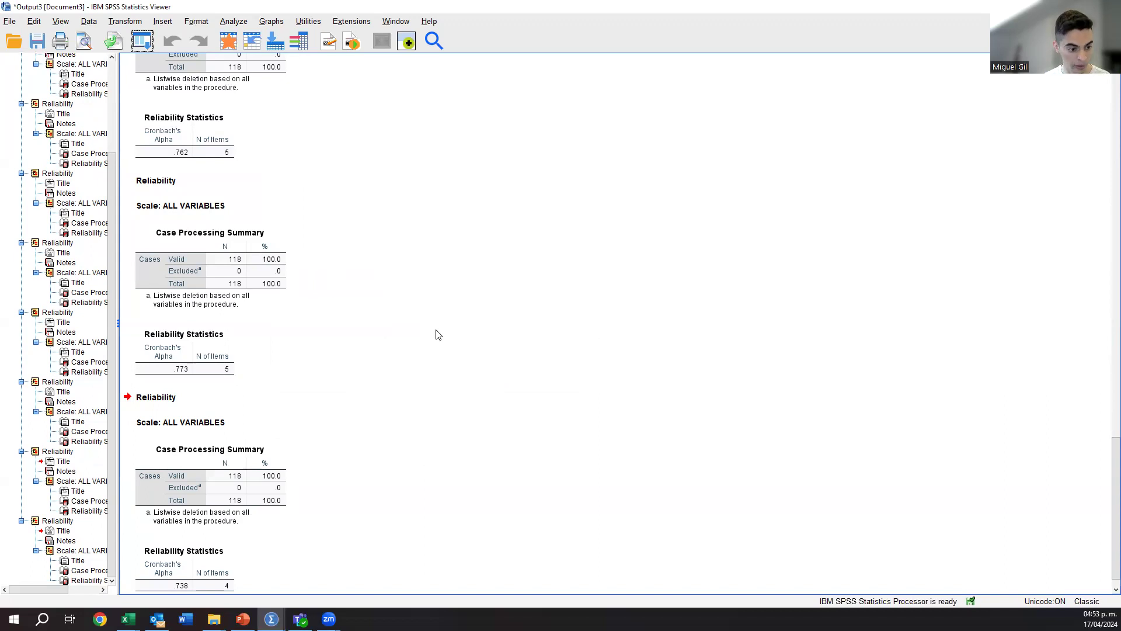
scroll(439, 335, "down", 1)
left_click(208, 556)
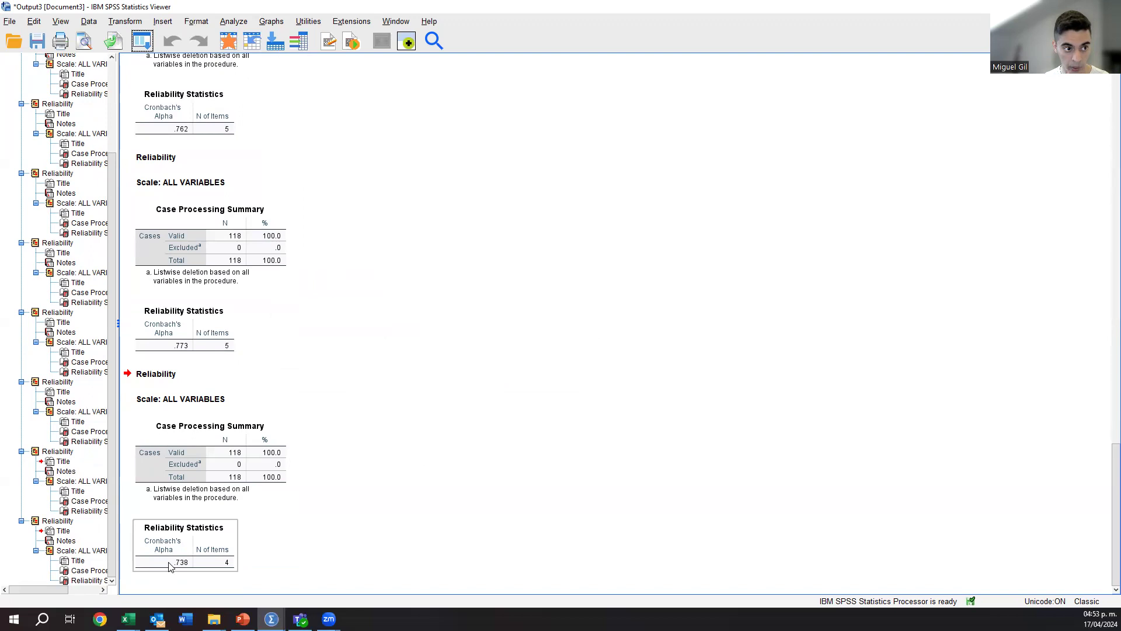
Run reliability on SCB1–SCB4 in place of the PRO items, giving alpha .231.
left_click(149, 49)
left_click(327, 61)
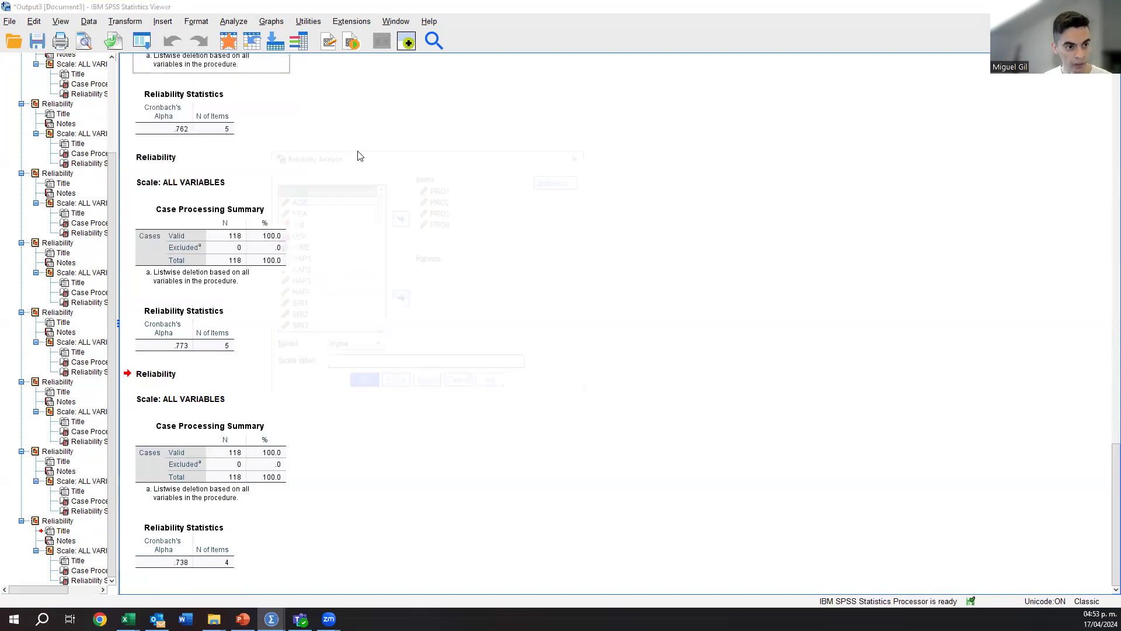
left_click(461, 188)
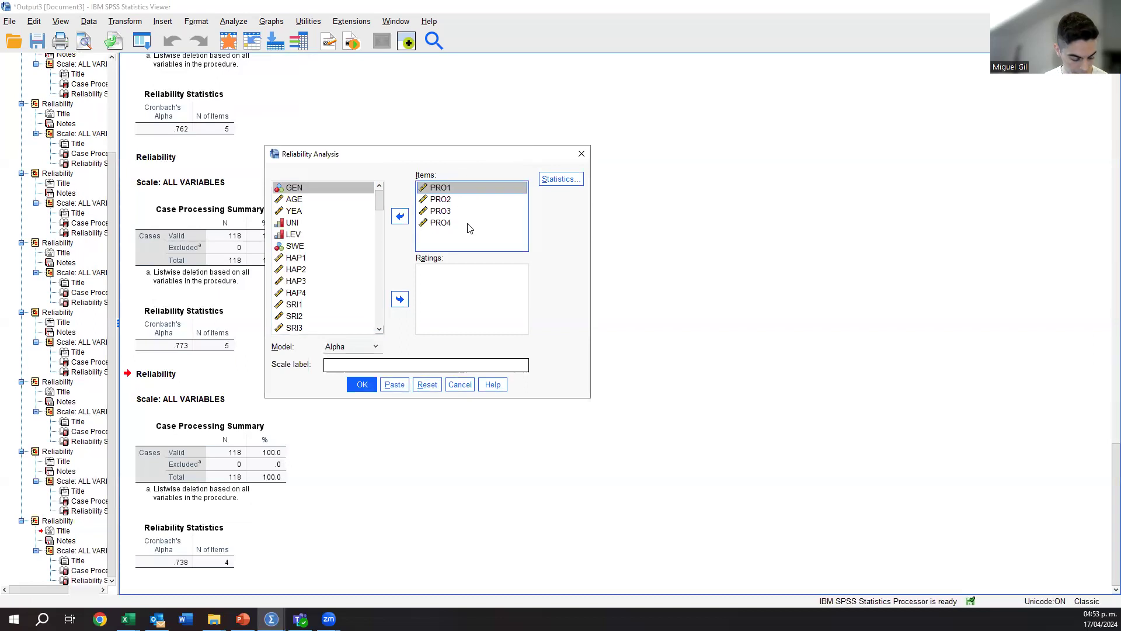
left_click(470, 222, "shift")
left_click(400, 216)
scroll(358, 328, "up", 5)
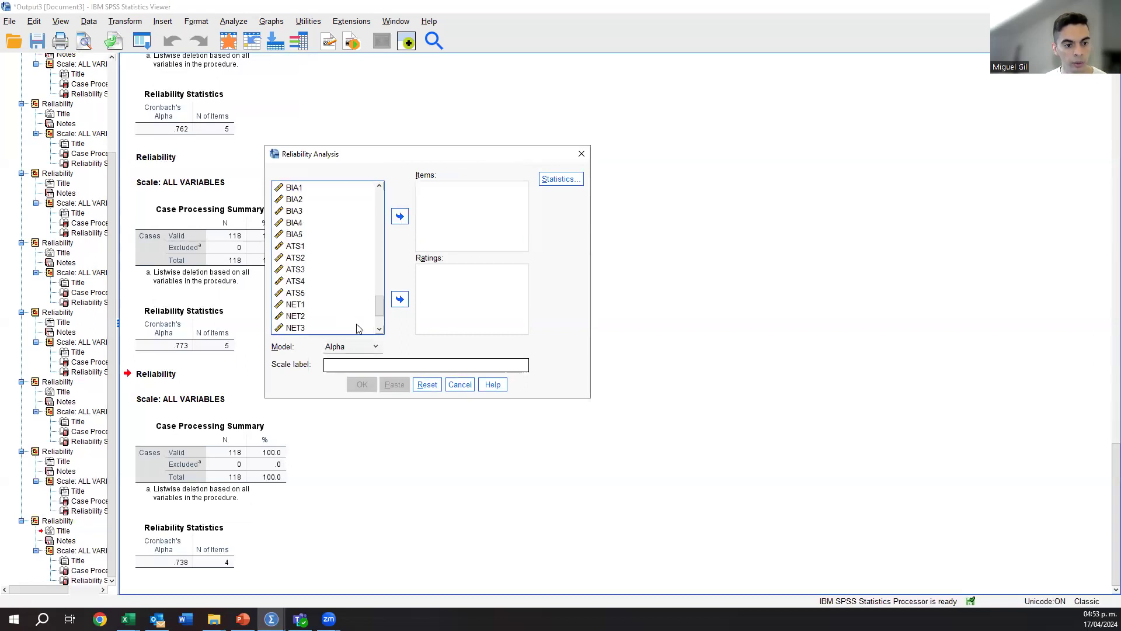
scroll(358, 327, "up", 5)
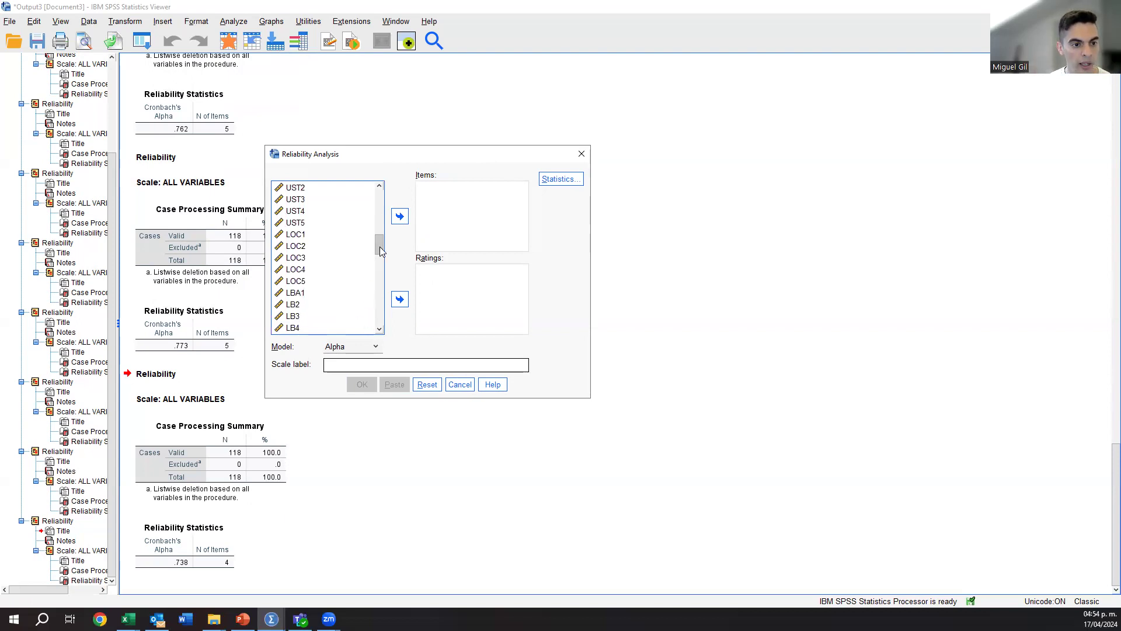
scroll(356, 325, "up", 5)
scroll(341, 310, "down", 2)
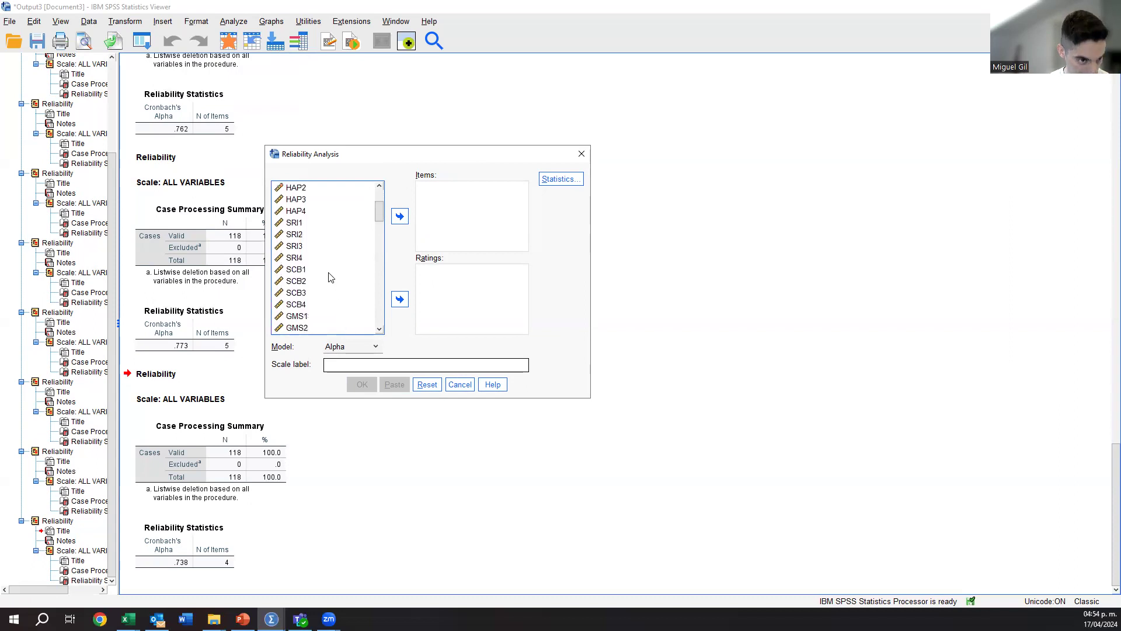
left_click(331, 270)
left_click(338, 304, "shift")
left_click(400, 216)
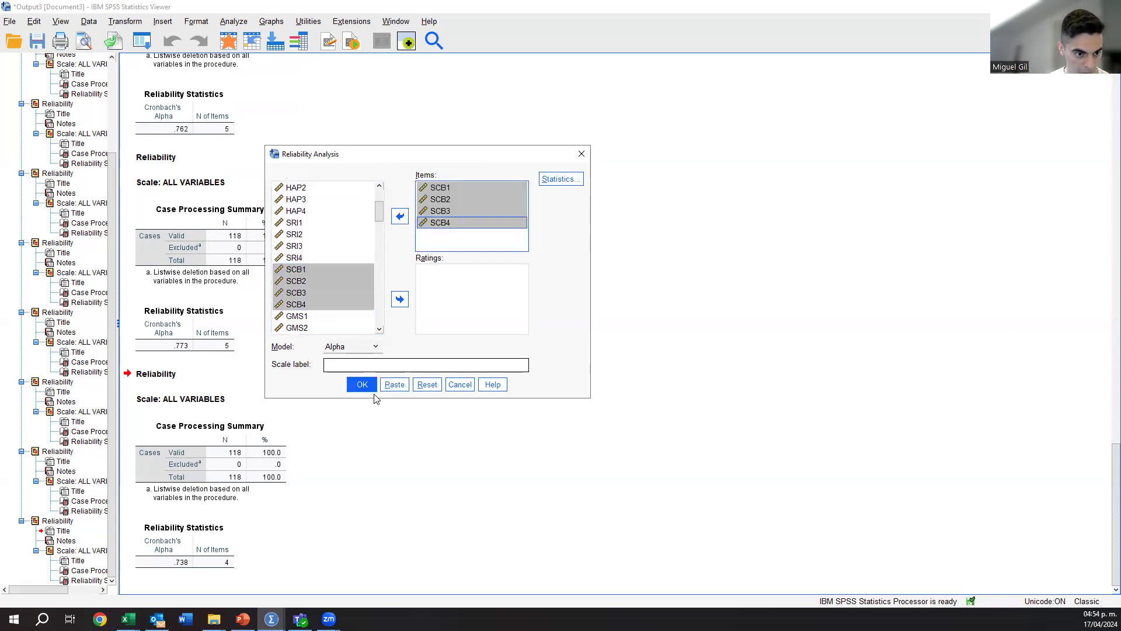
left_click(353, 385)
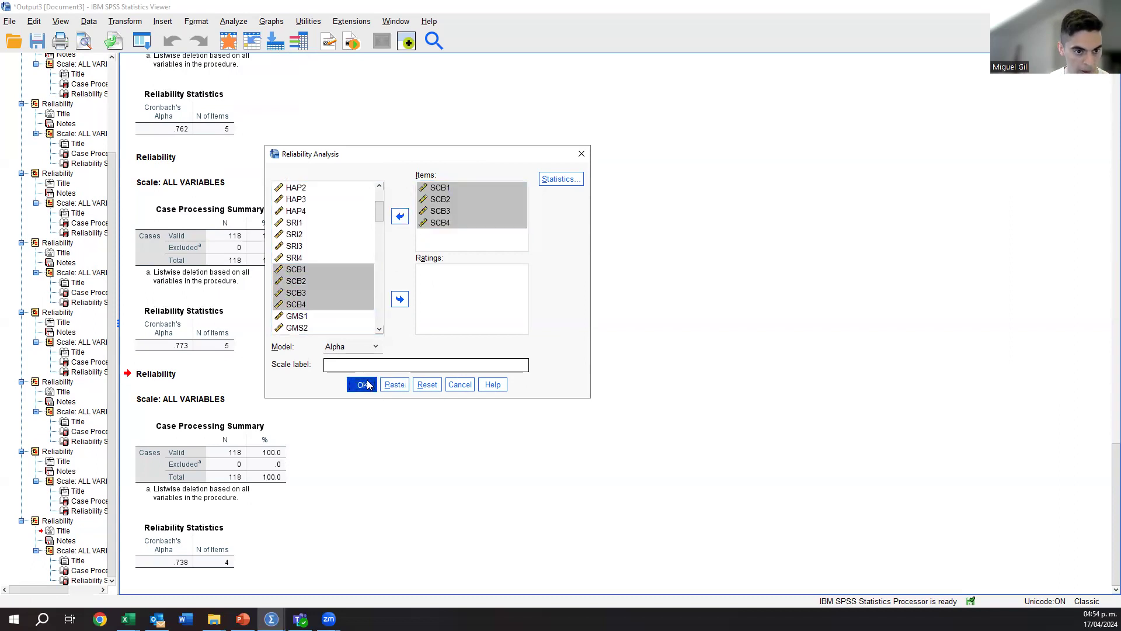
Rerun the SCB reliability without SCB3, giving alpha .465 for three items.
left_click(147, 46)
left_click(163, 60)
left_click(461, 211)
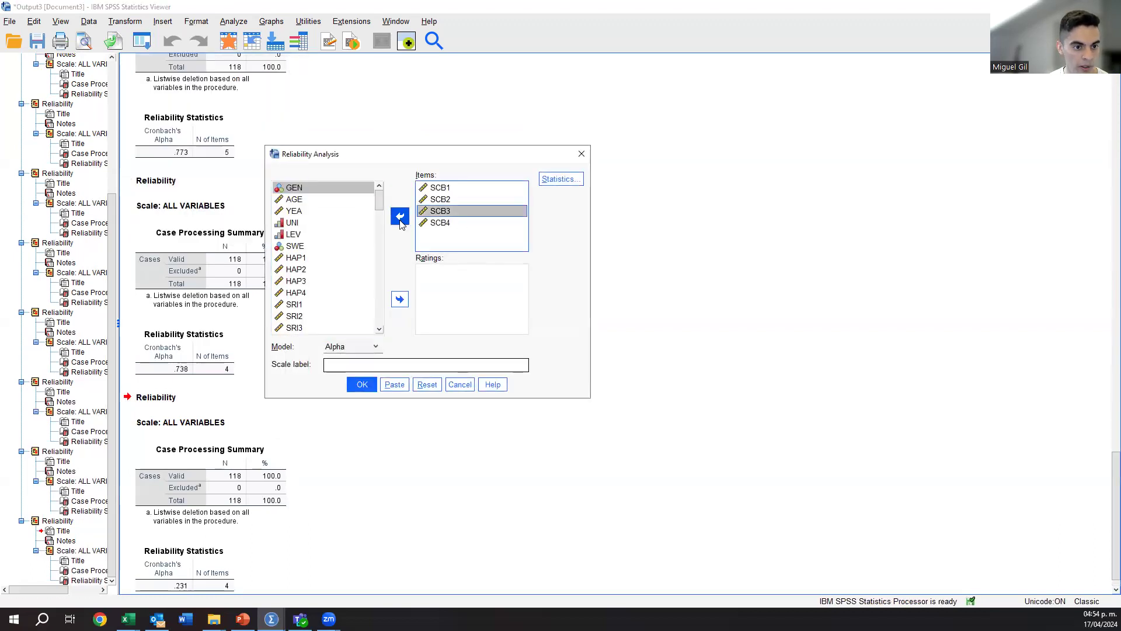
left_click(400, 216)
left_click(362, 385)
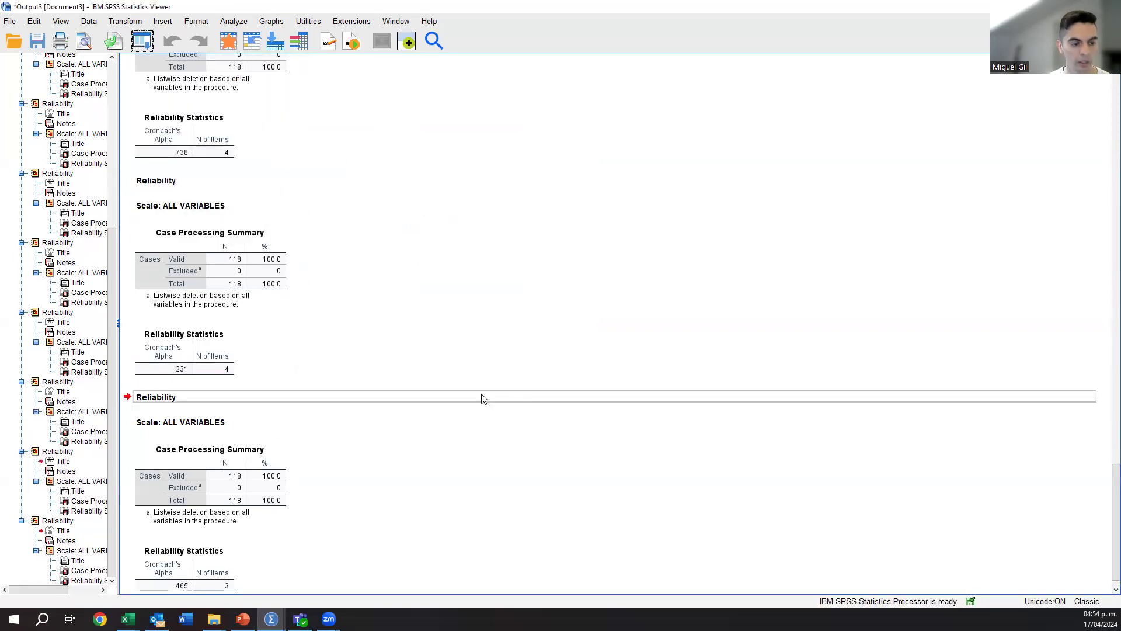